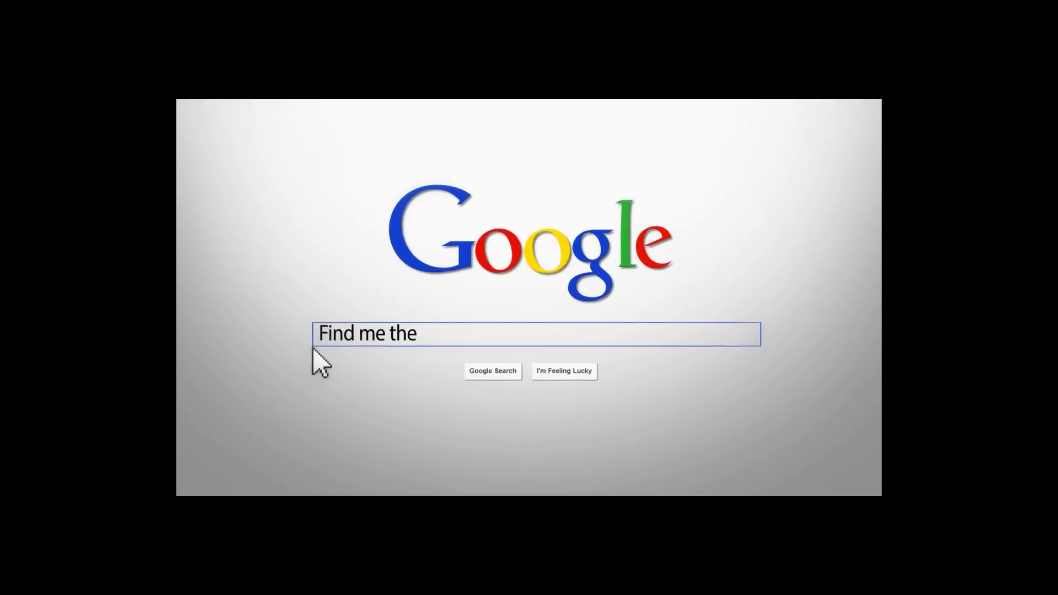
Enter the intro text 'Find me the best blog on the internet!' before showing the plugin dashboard.
type("best blog on the internet!")
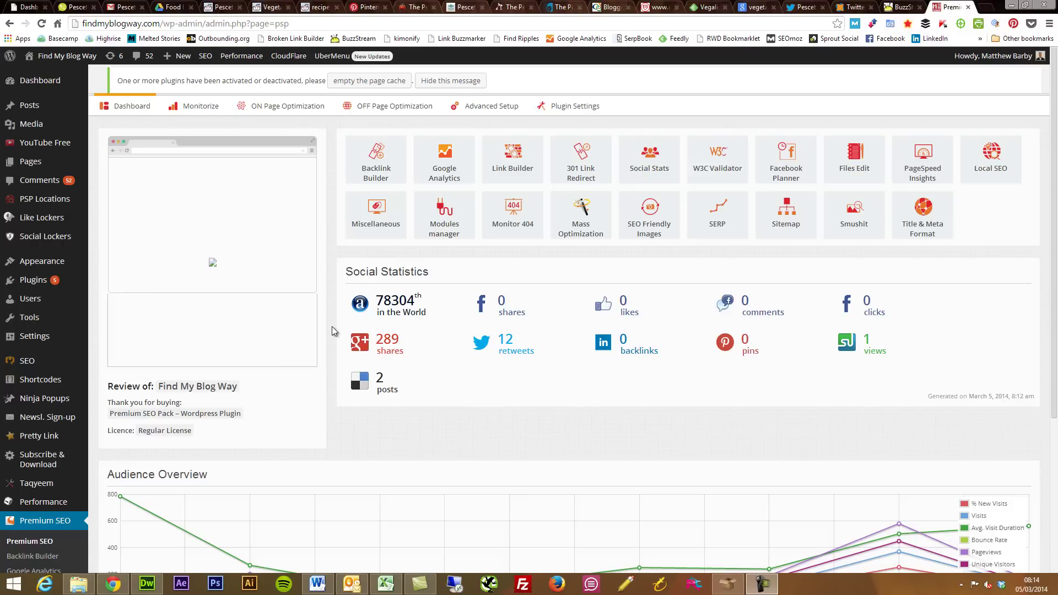
scroll(1039, 365, "down", 4)
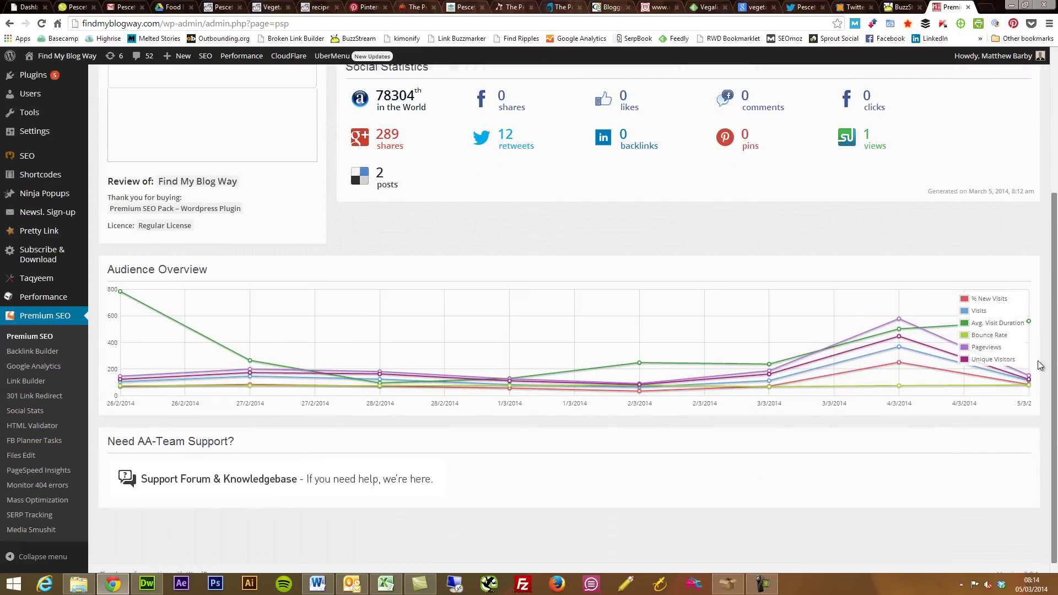
scroll(1039, 374, "up", 4)
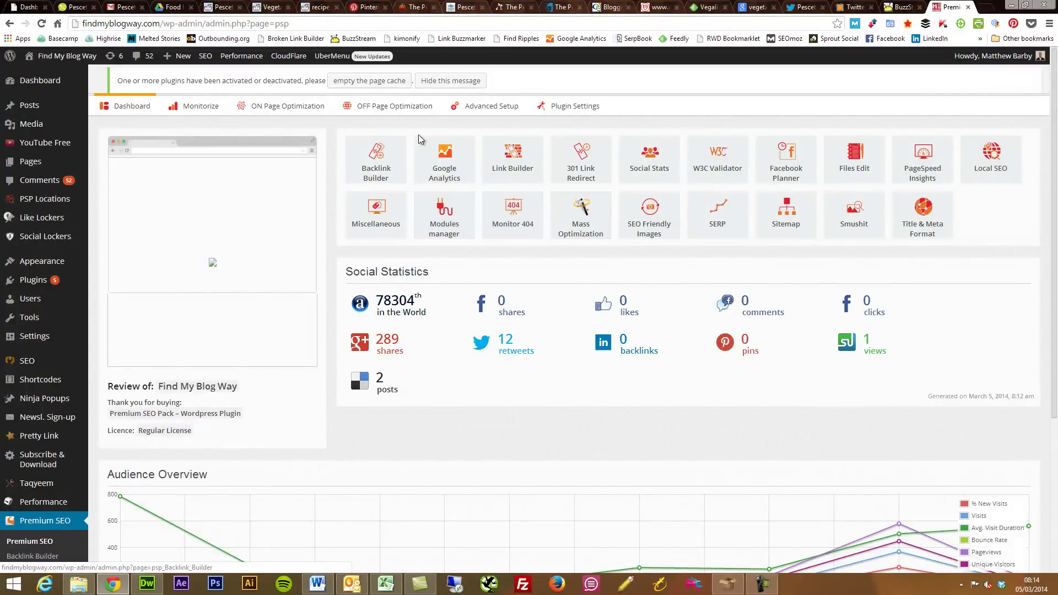
mouse_move(202, 106)
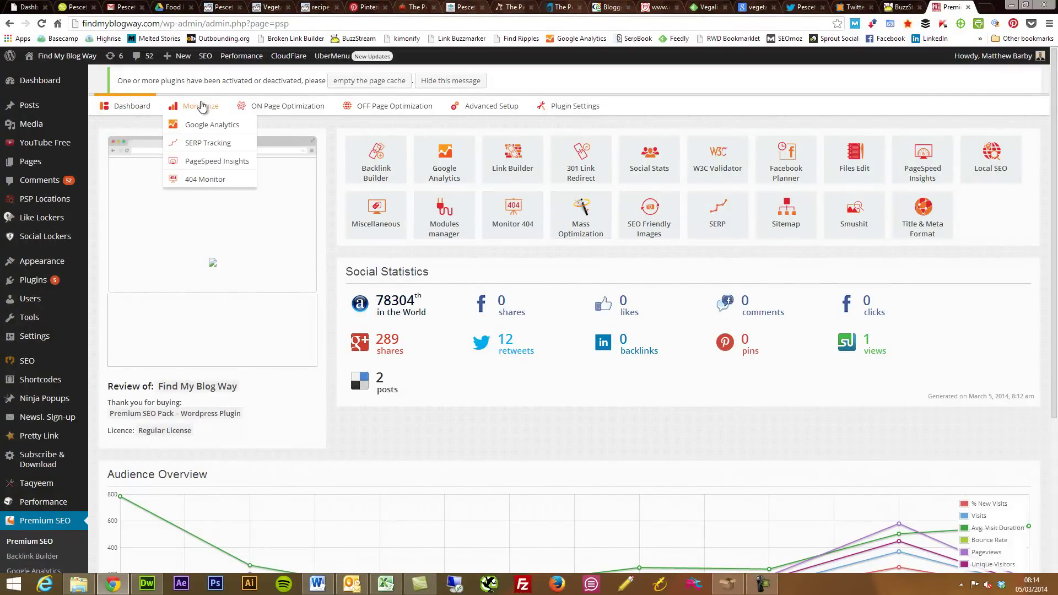
mouse_move(203, 144)
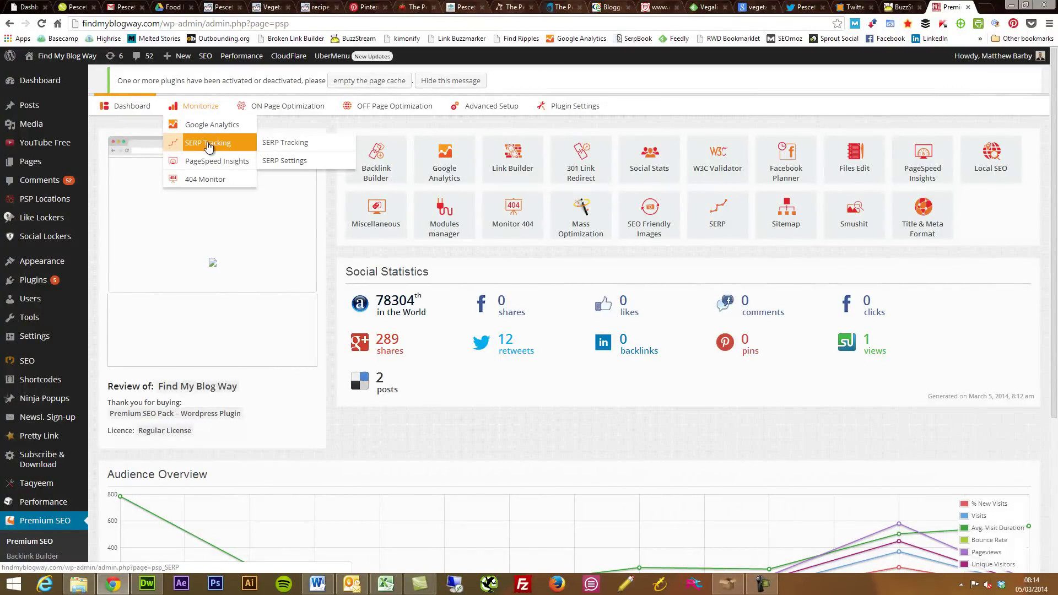
Open Monitorize > SERP Tracking and try its Keyword field and Google location dropdown.
left_click(207, 143)
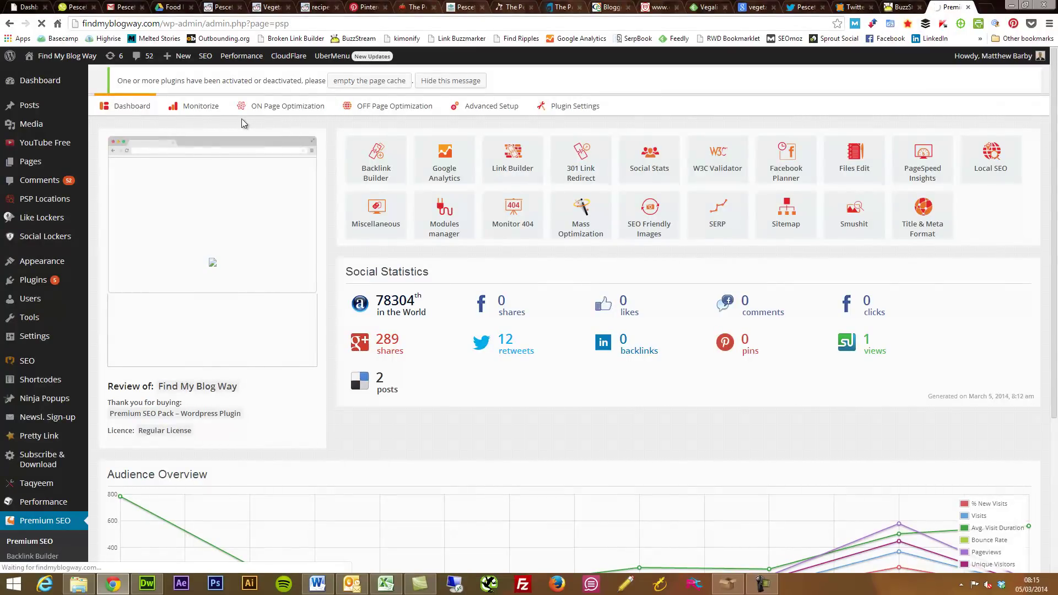
mouse_move(235, 149)
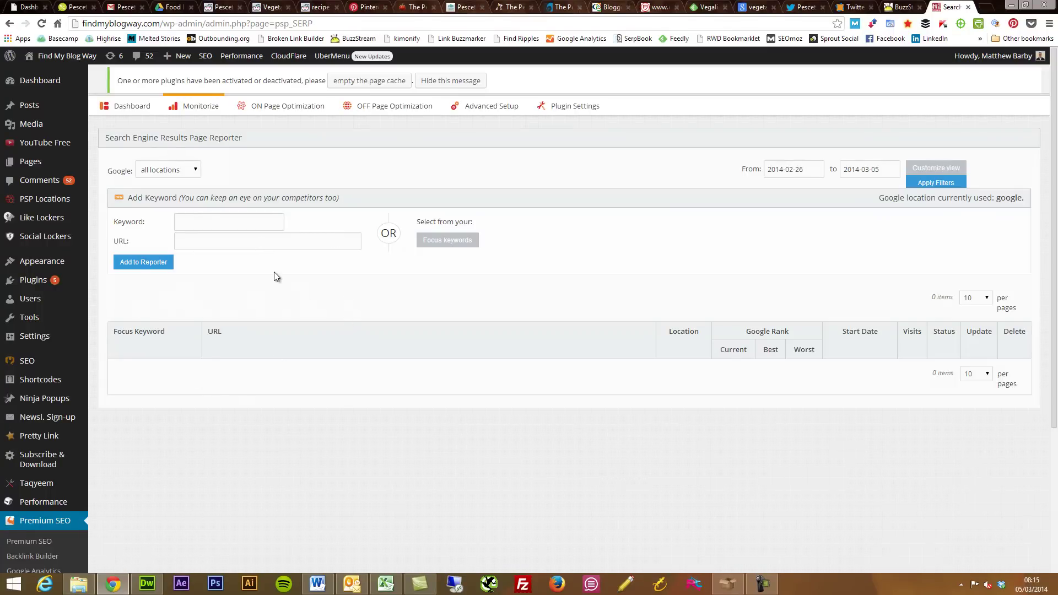
left_click(246, 223)
left_click(164, 169)
left_click(177, 171)
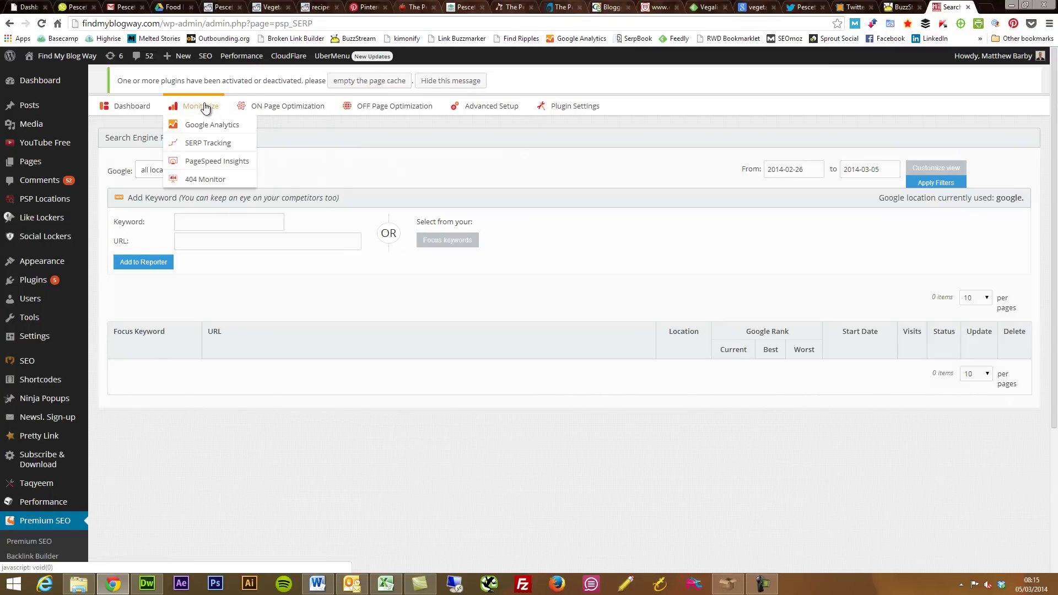
Open PageSpeed Insights and run a test on 'Strategic Content Creation for Link Building' (row 1515).
left_click(213, 164)
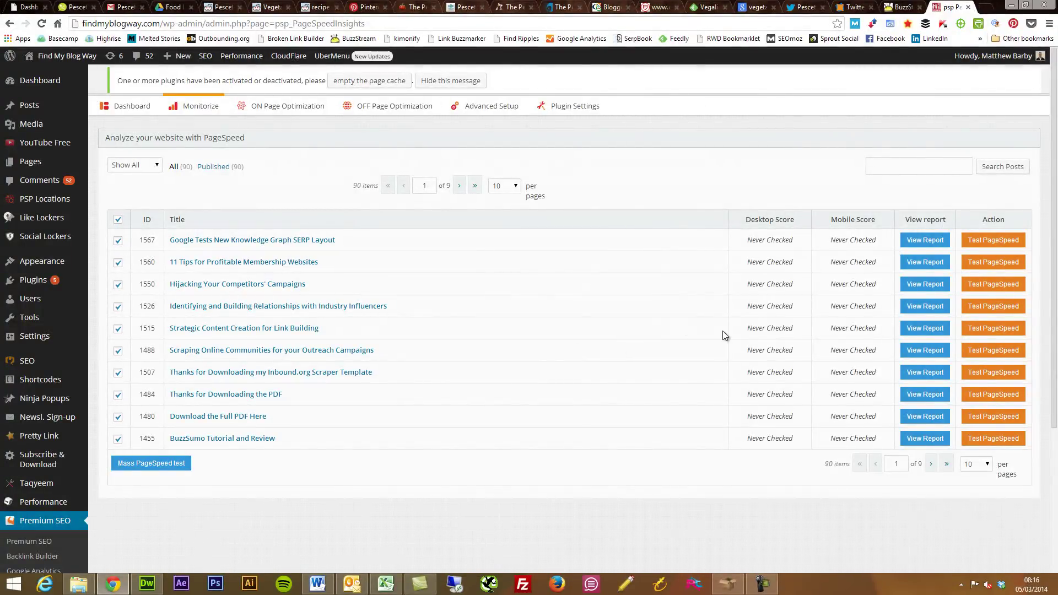
left_click(984, 328)
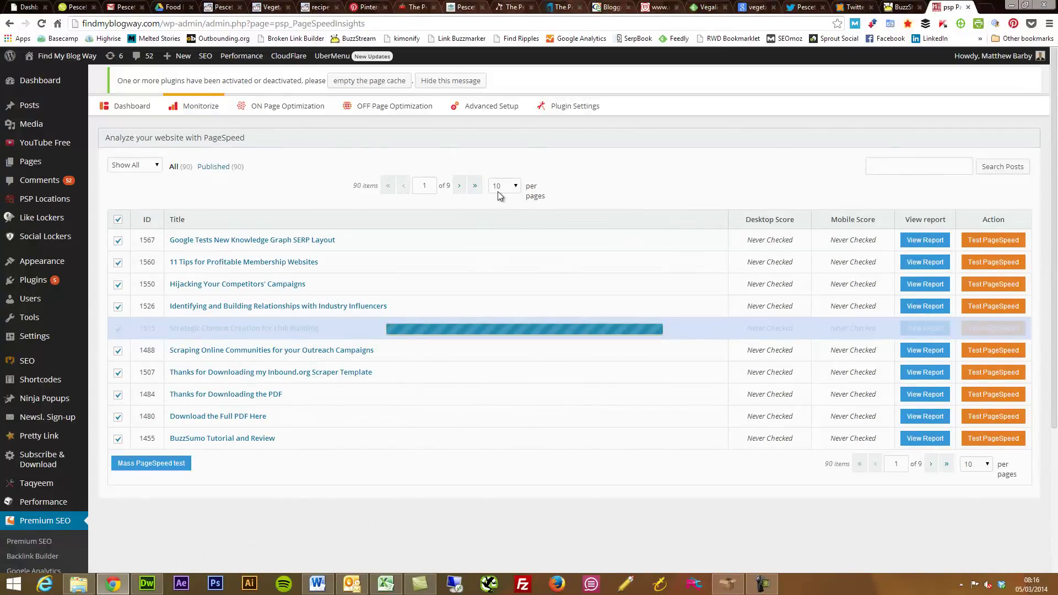
mouse_move(190, 107)
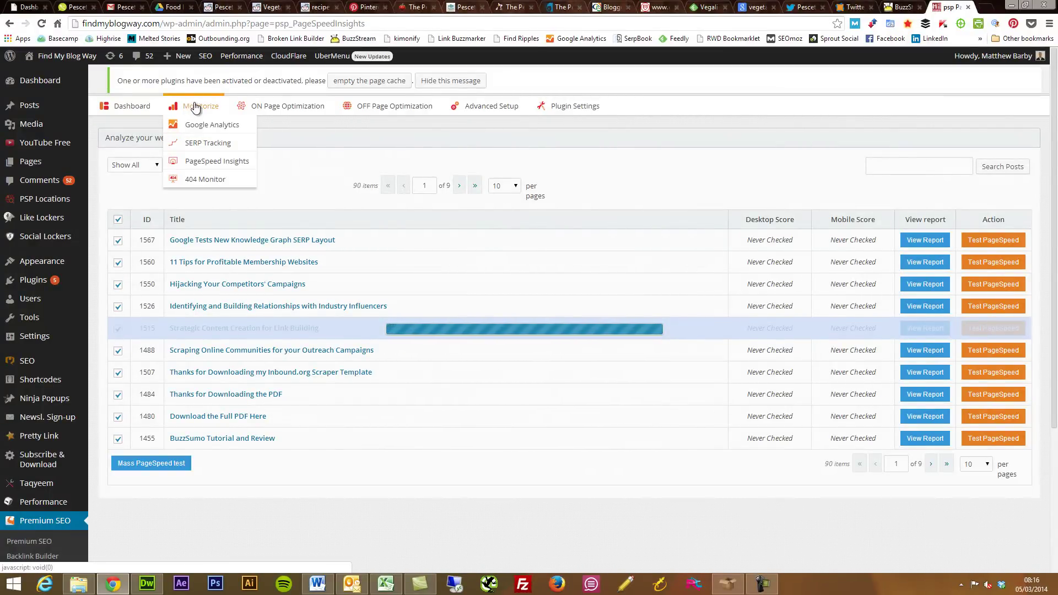
Open the 404 Monitor, try Add to Link Redirect with no rows, and dismiss the warning.
left_click(204, 181)
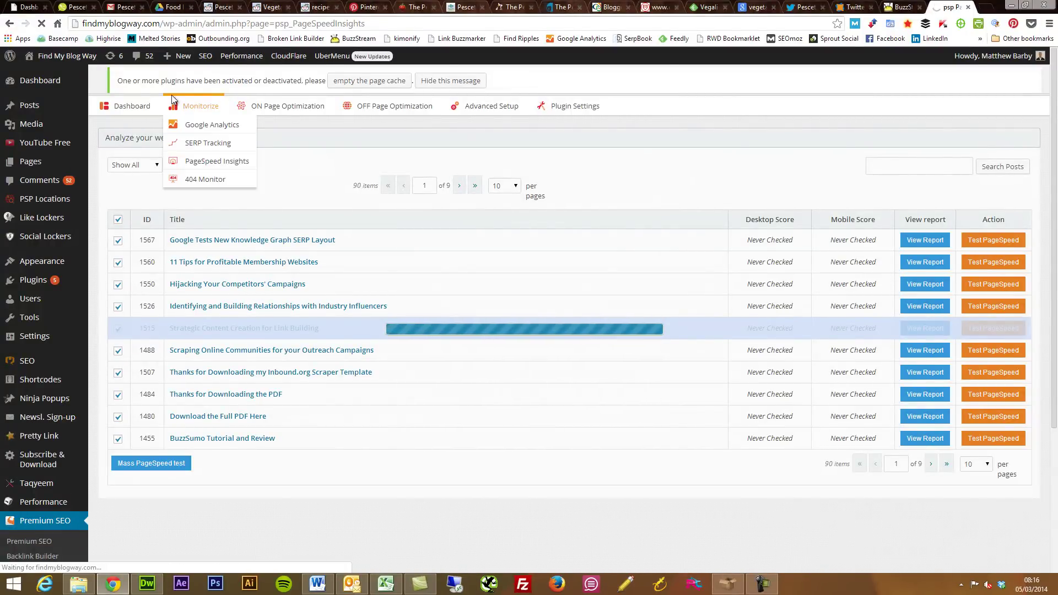
mouse_move(195, 100)
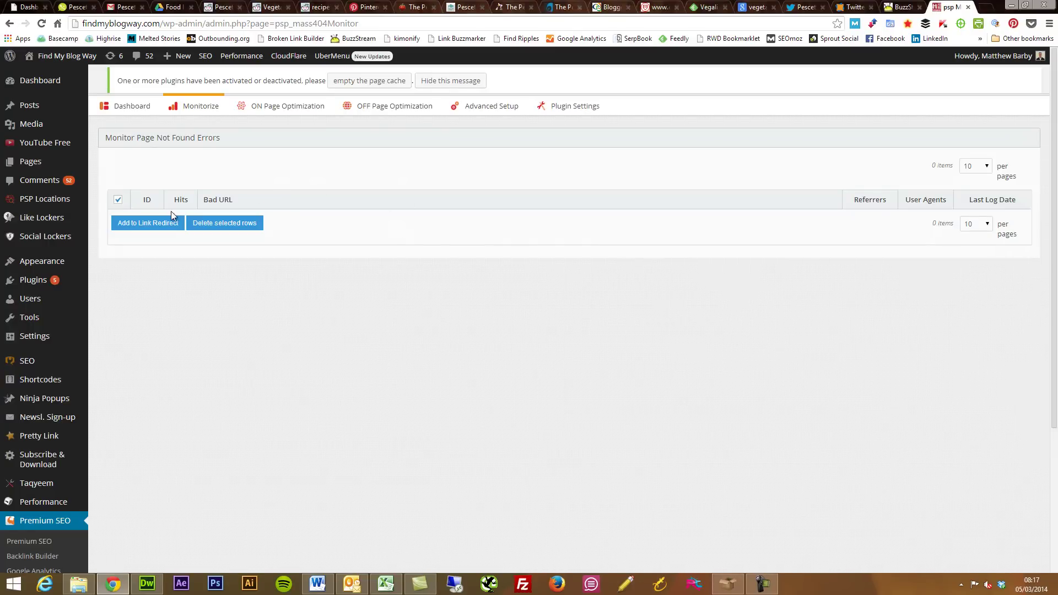
left_click(172, 226)
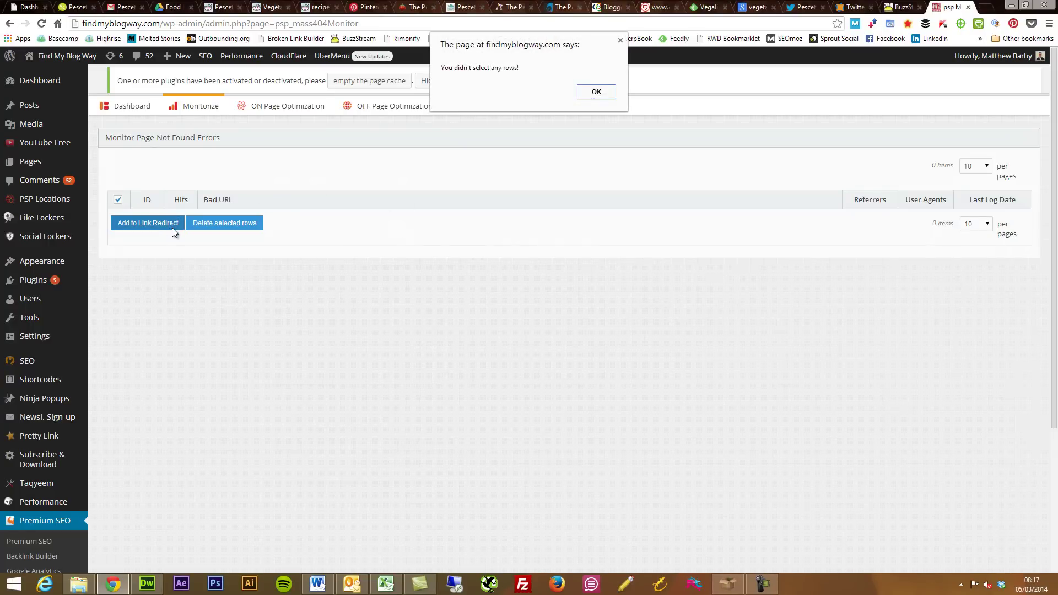
left_click(619, 40)
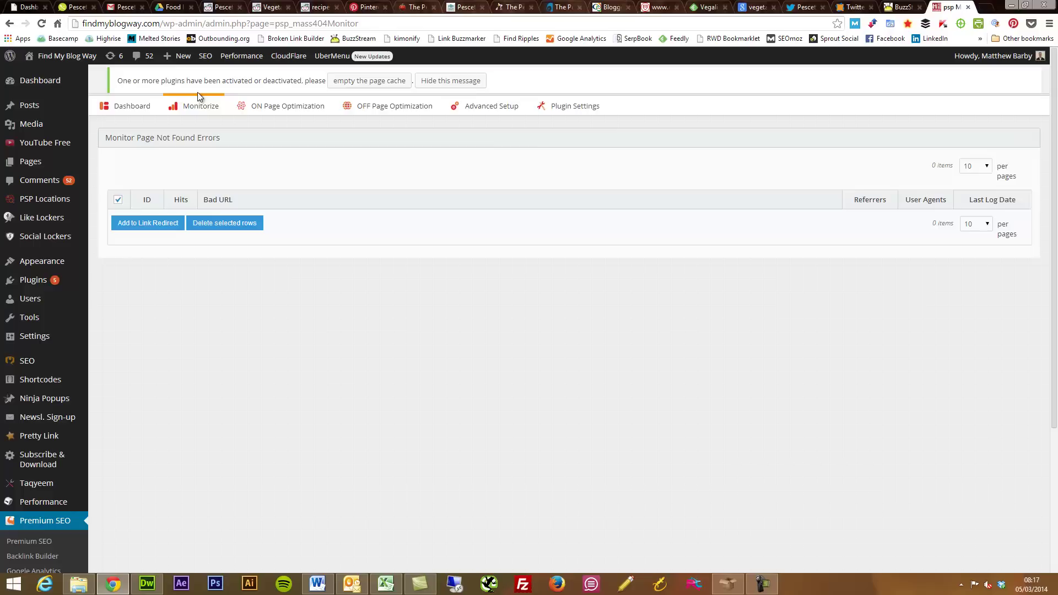
mouse_move(200, 129)
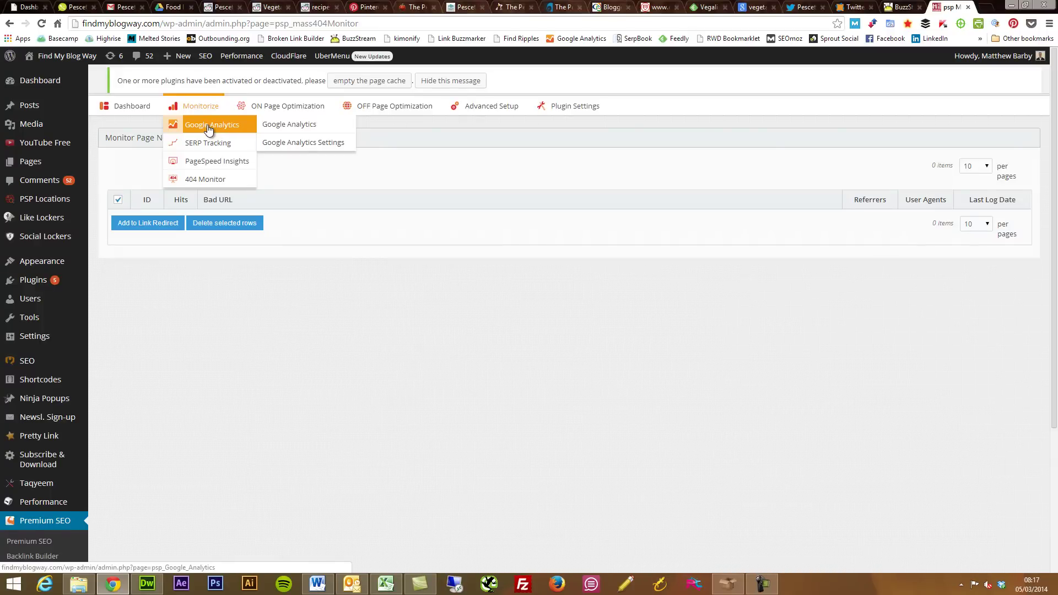
Open ON Page Optimization > Mass Optimization to list posts with SEO scores and focus keywords.
mouse_move(293, 112)
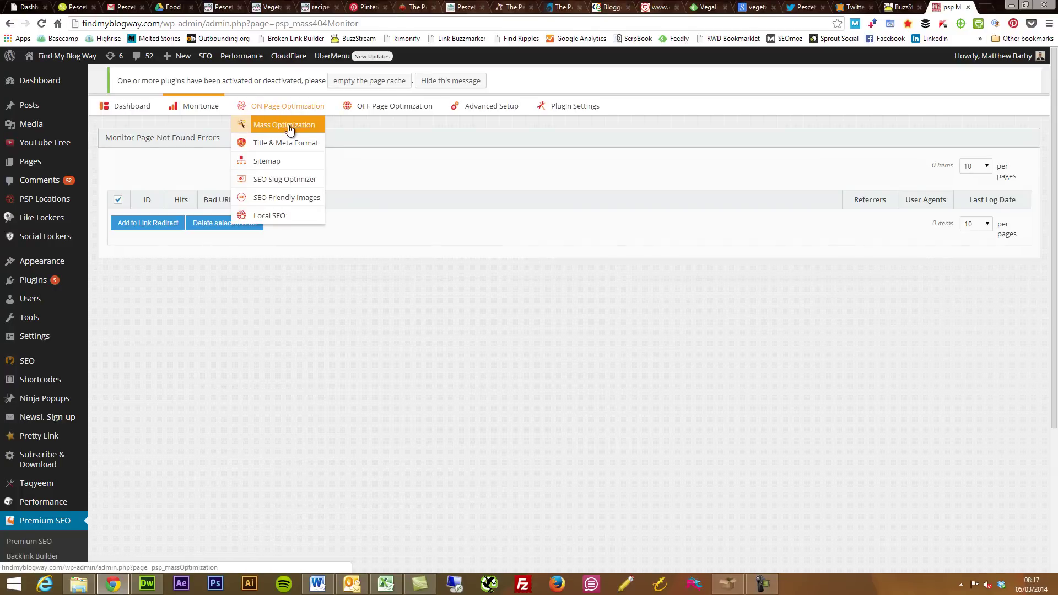
left_click(289, 125)
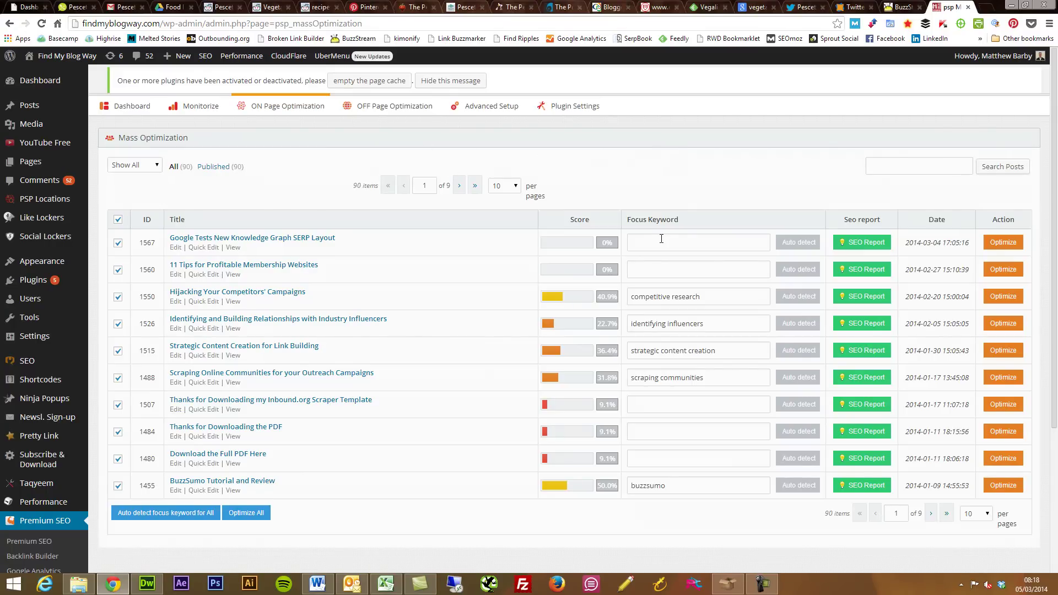
mouse_move(275, 113)
left_click(870, 296)
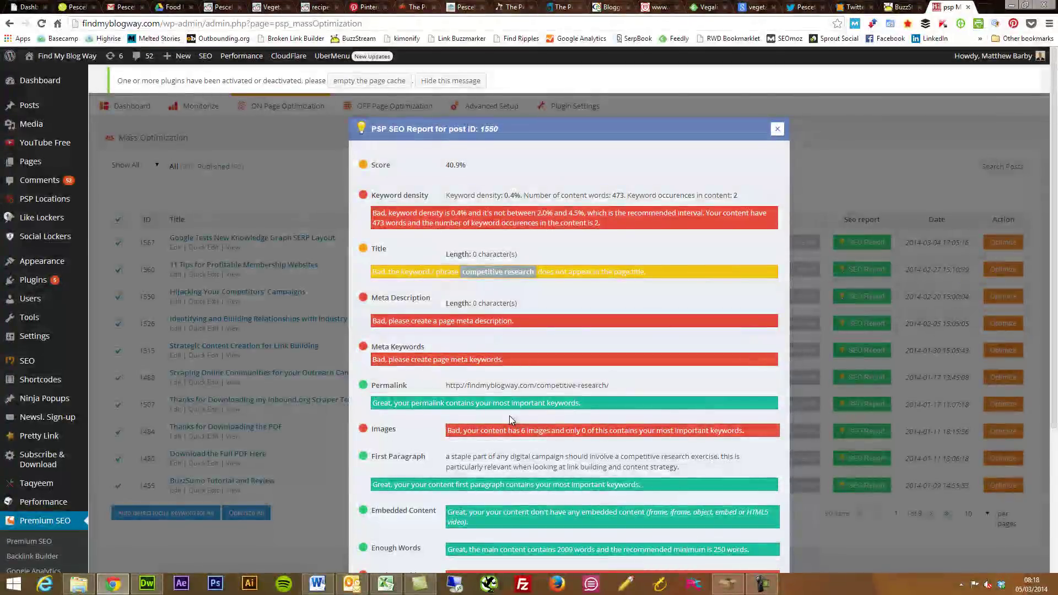
scroll(509, 415, "down", 2)
scroll(509, 416, "down", 3)
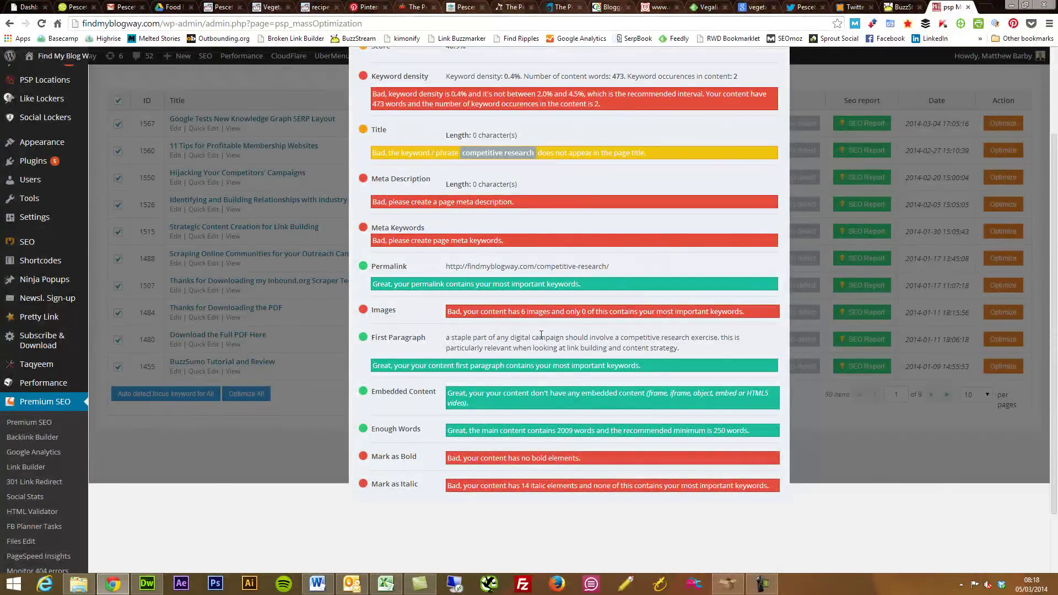
scroll(541, 335, "down", 1)
scroll(540, 336, "up", 2)
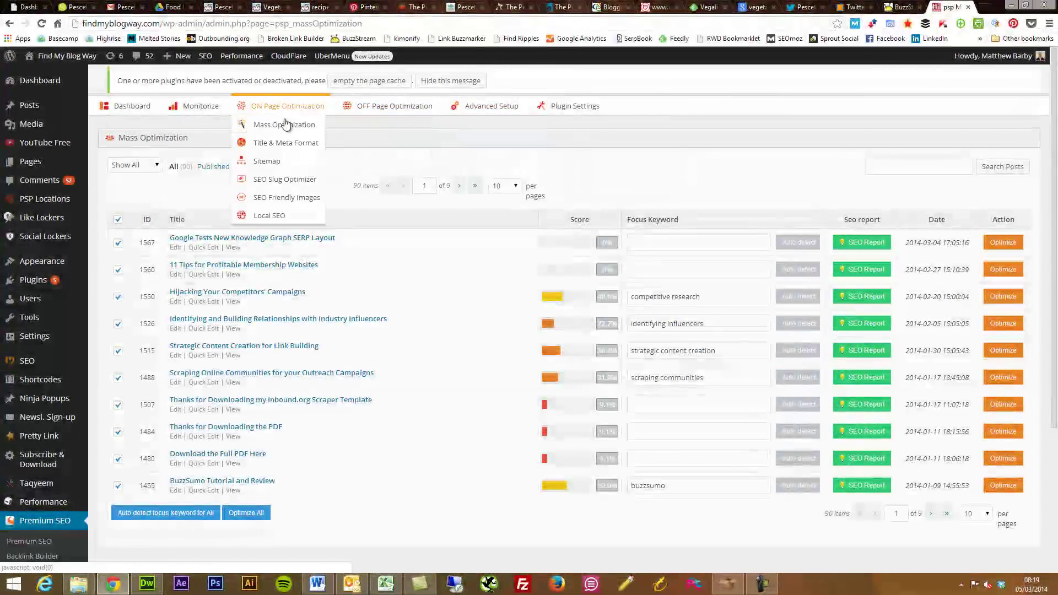
Open ON Page Optimization > Title & Meta Format to see the Basic Setup format tags.
left_click(287, 146)
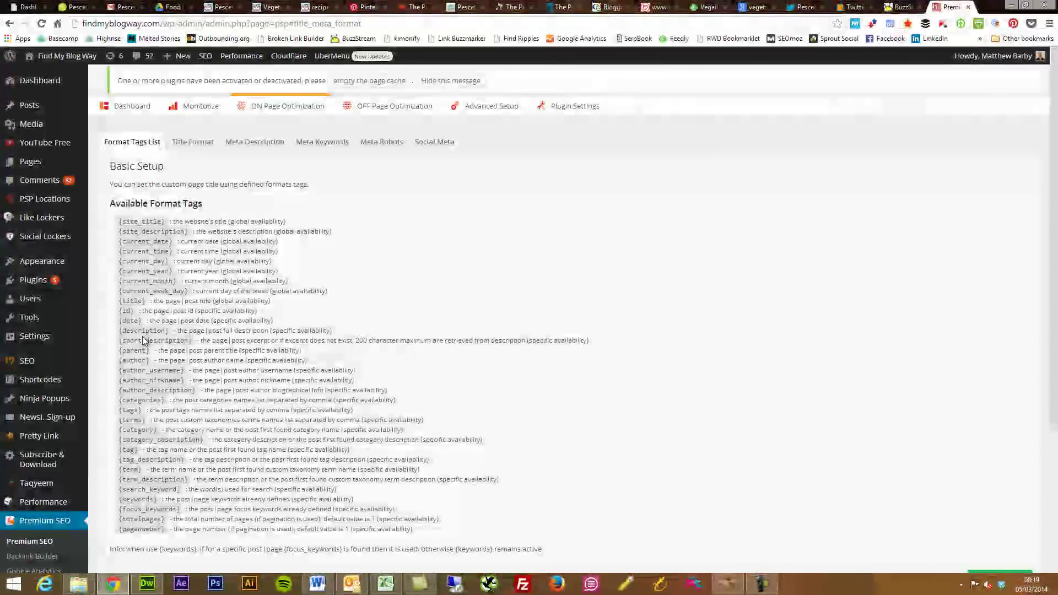
Show the Title Format tab with per-type formats like {title} | {site_title}.
left_click(202, 144)
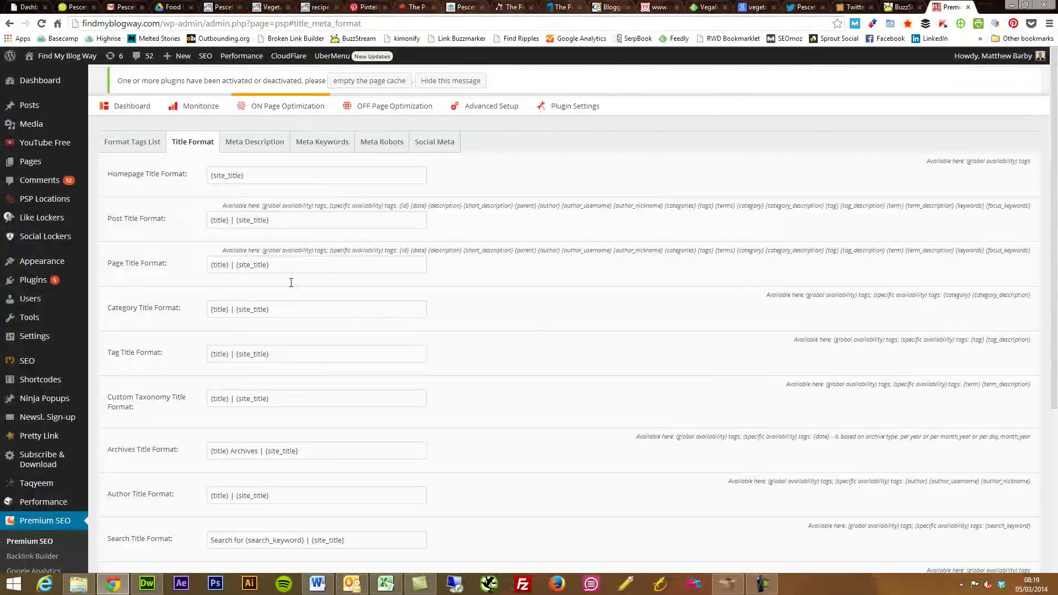
Browse the Meta Description, Meta Keywords, Meta Robots and Social Meta tabs, keeping Use Social Meta Tags at NO.
left_click(276, 151)
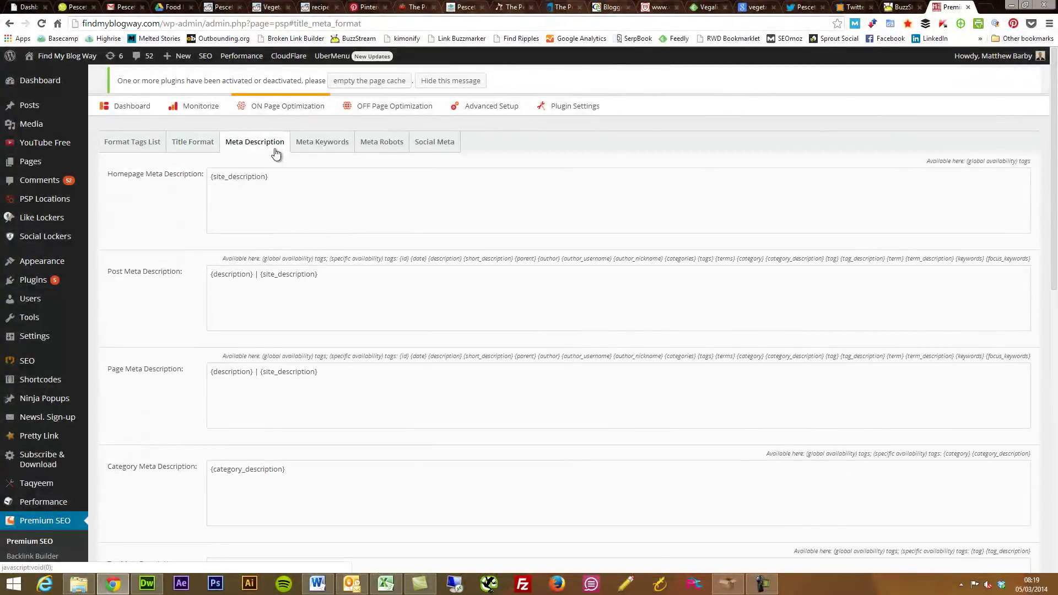
left_click(335, 146)
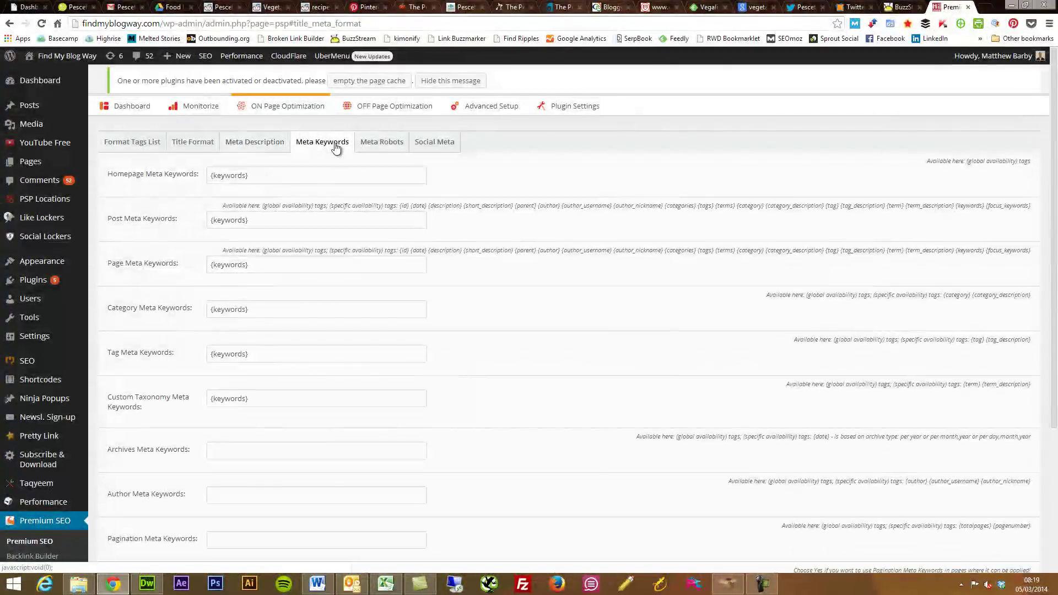
left_click(373, 148)
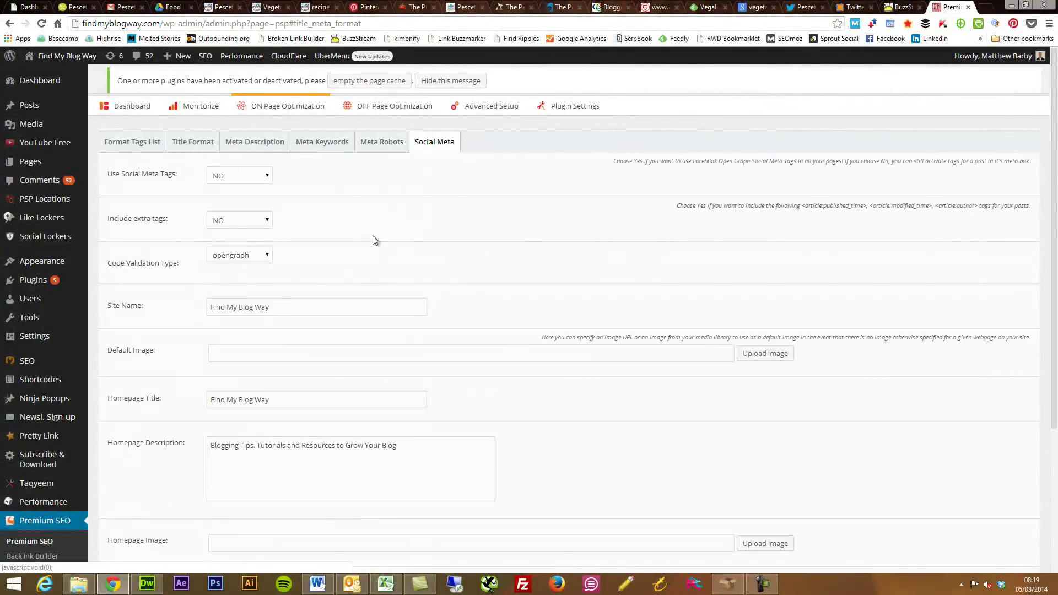
left_click(265, 176)
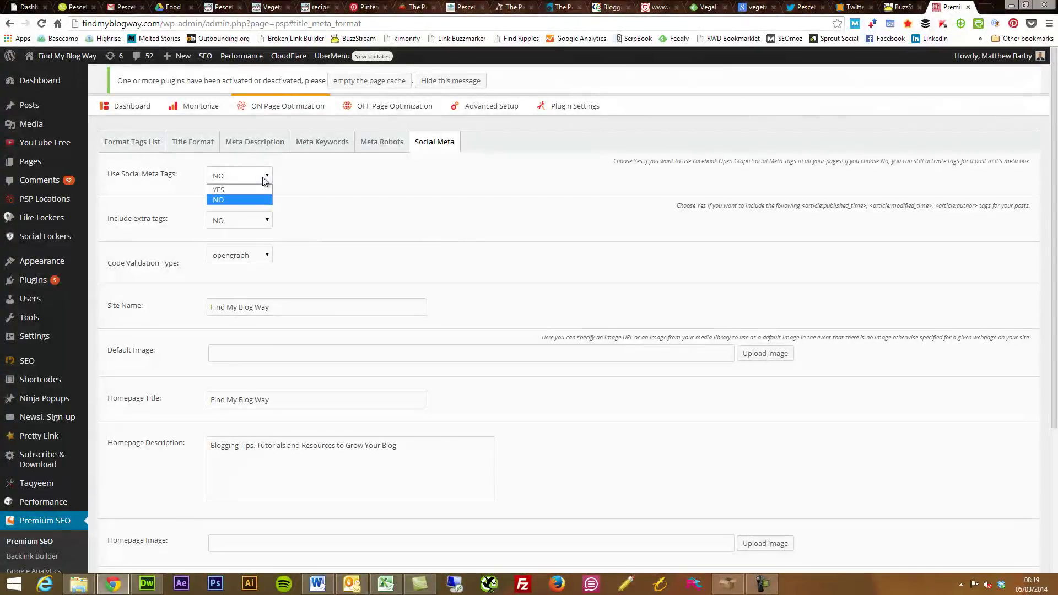
left_click(266, 177)
scroll(430, 252, "down", 4)
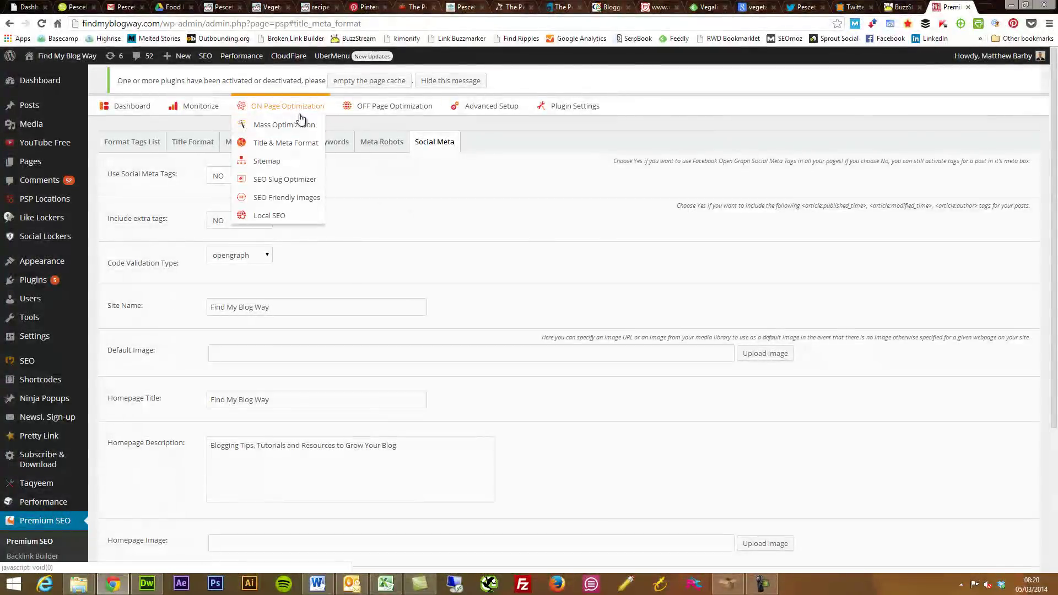
Open ON Page Optimization > Sitemap and scroll through the posts, images and videos sitemap URLs.
left_click(286, 163)
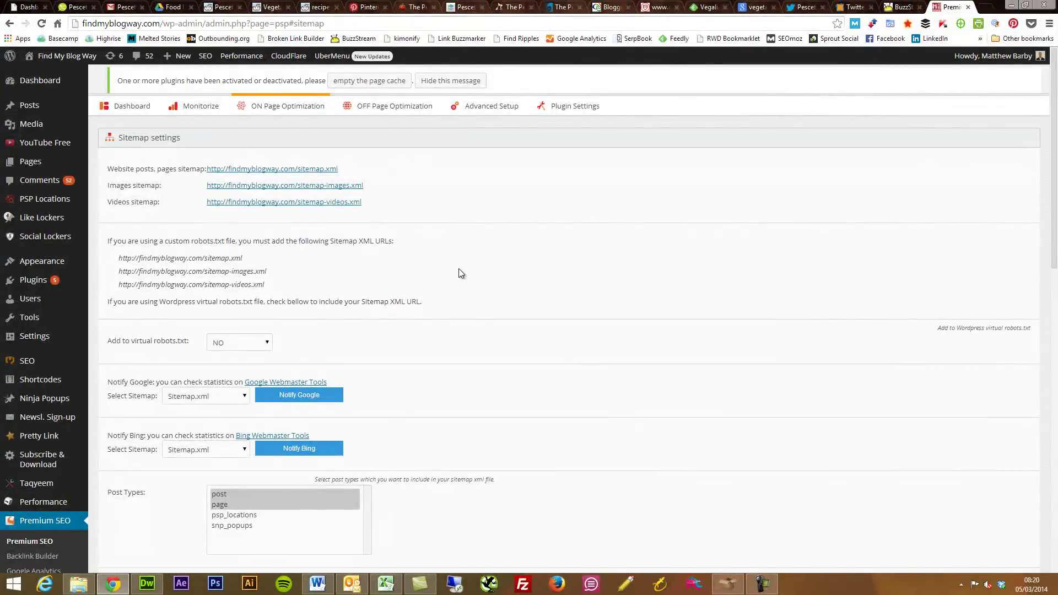
scroll(459, 270, "down", 1)
scroll(458, 274, "down", 2)
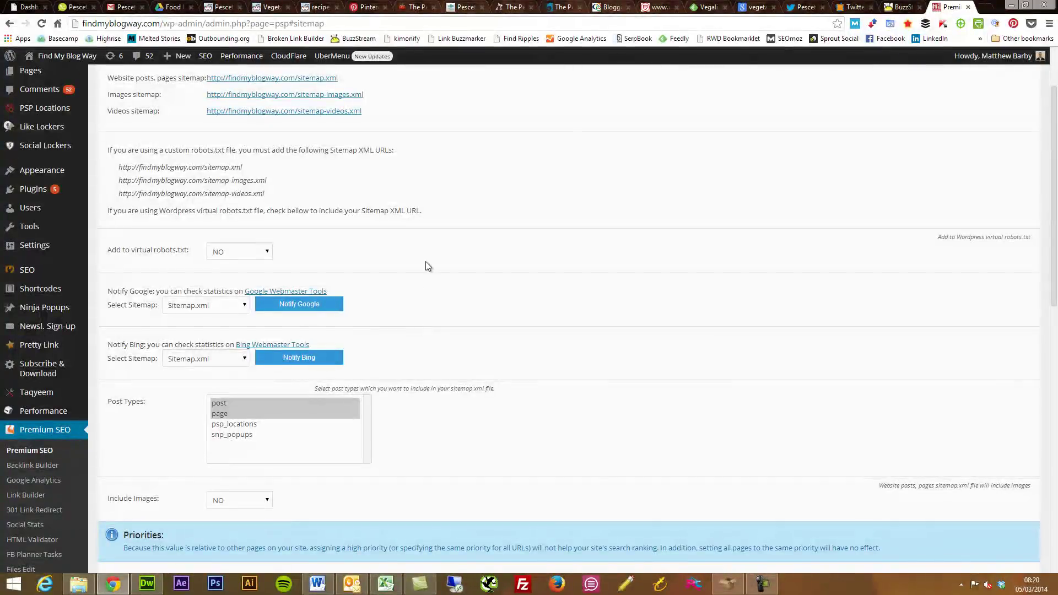
scroll(425, 261, "up", 3)
mouse_move(286, 110)
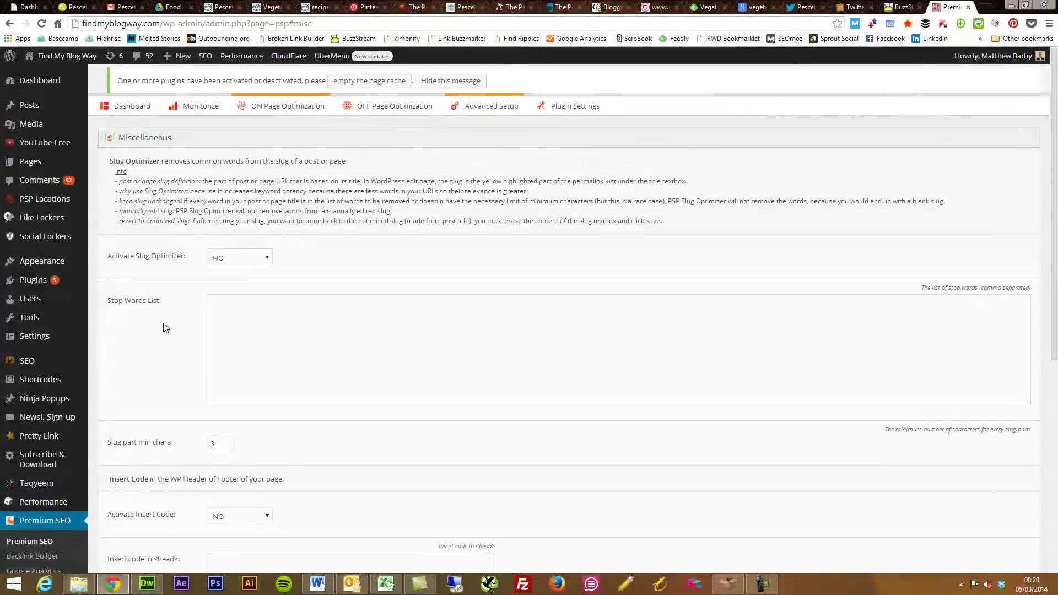
Scroll down the Slug Optimizer settings to the stop words and Activate Insert Code options.
scroll(165, 326, "down", 3)
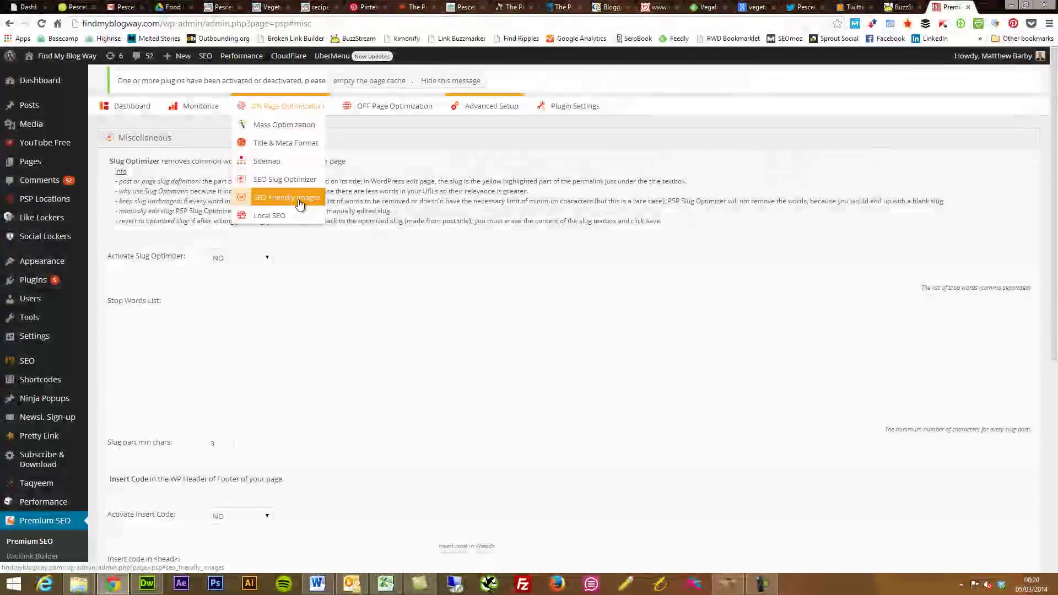
Open SEO Friendly Images, showing empty alt and title text fields with both keep options YES.
left_click(298, 199)
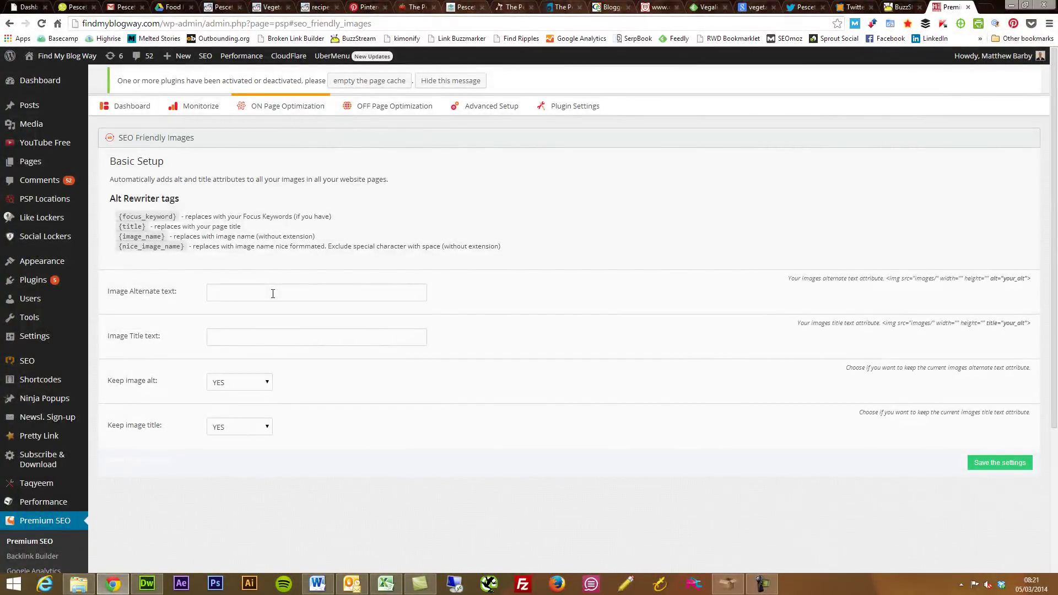
mouse_move(309, 109)
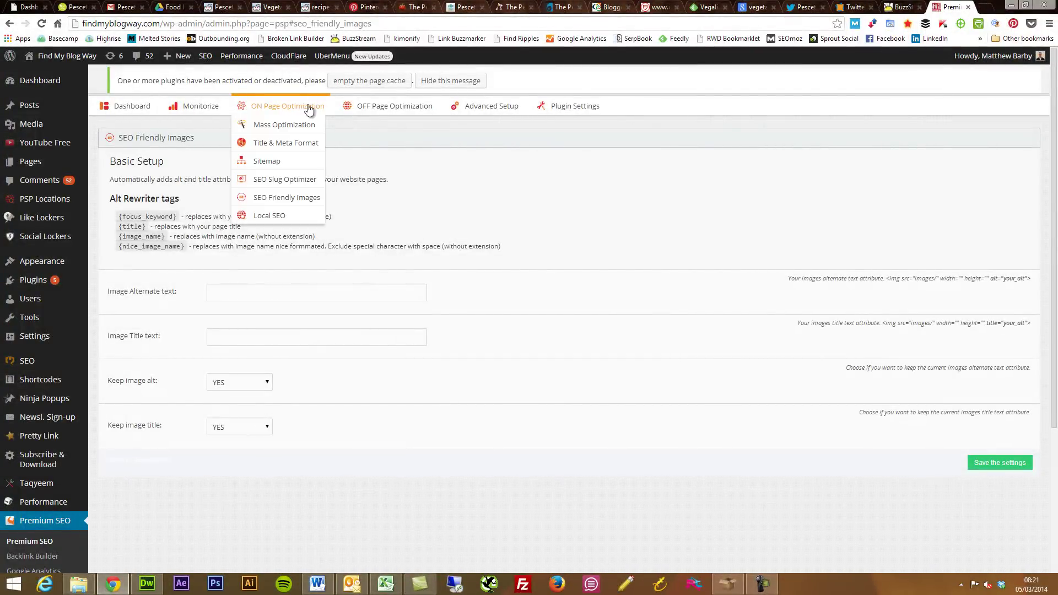
Open the Local SEO page, showing slug psplocation and the locations sitemap link.
left_click(289, 218)
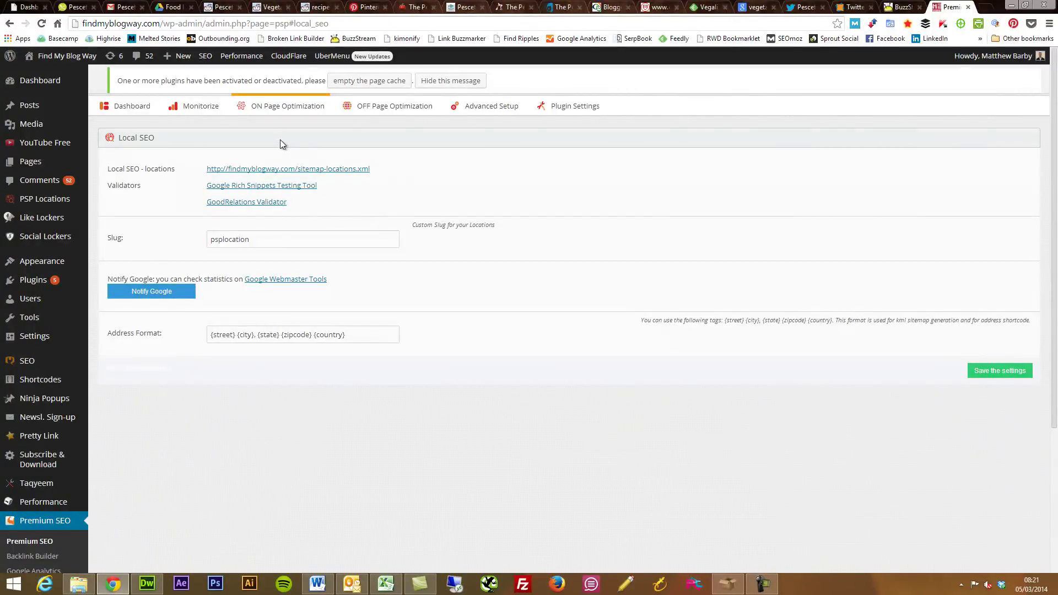
mouse_move(358, 108)
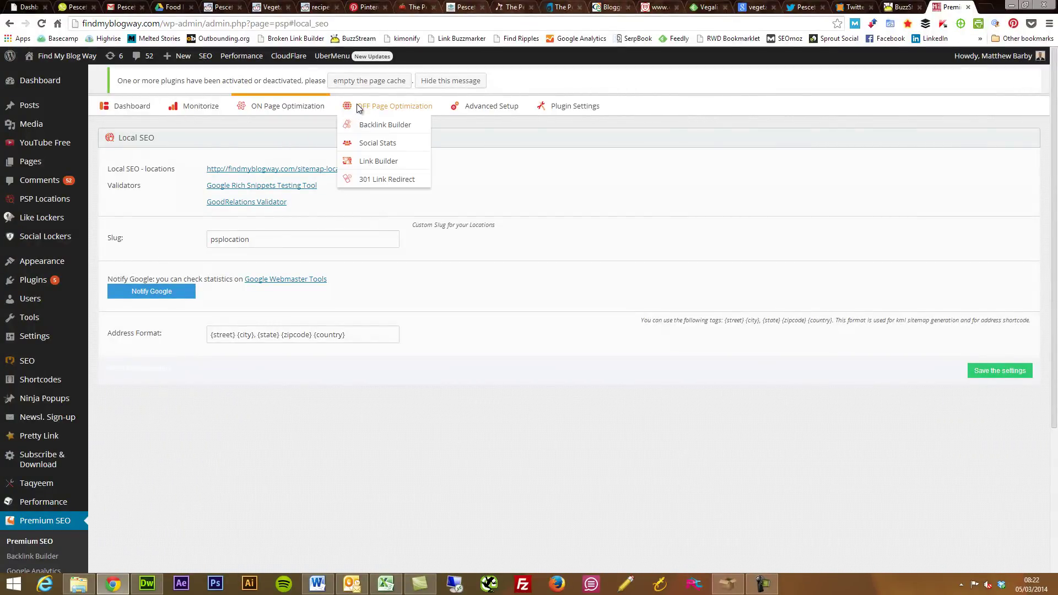
Open the Backlink Builder and browse its 778 'Never submit' directories and Autofill options.
left_click(400, 119)
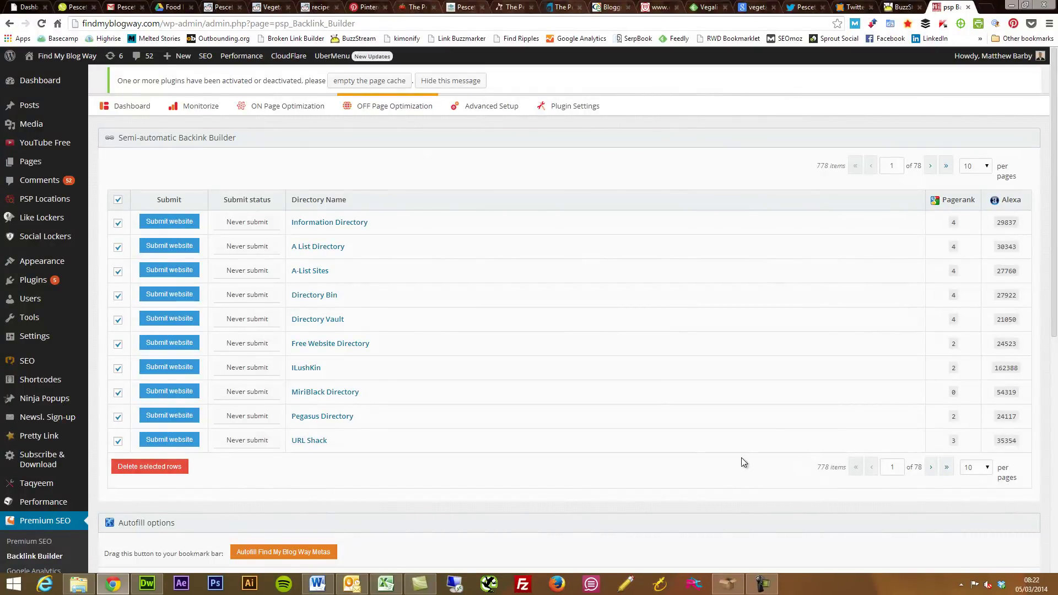
scroll(583, 356, "down", 2)
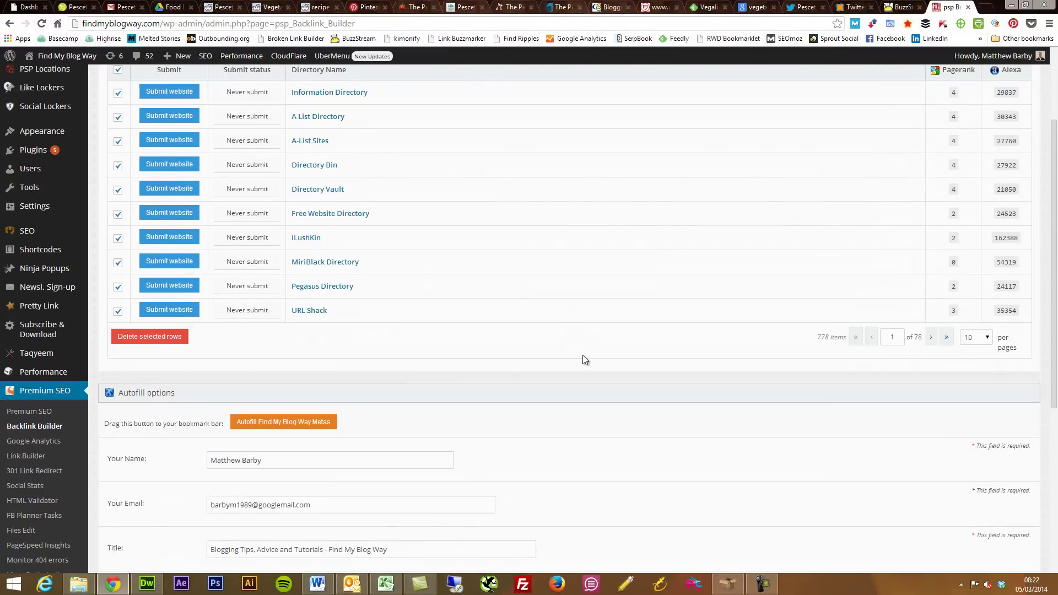
scroll(583, 356, "down", 1)
scroll(583, 355, "down", 2)
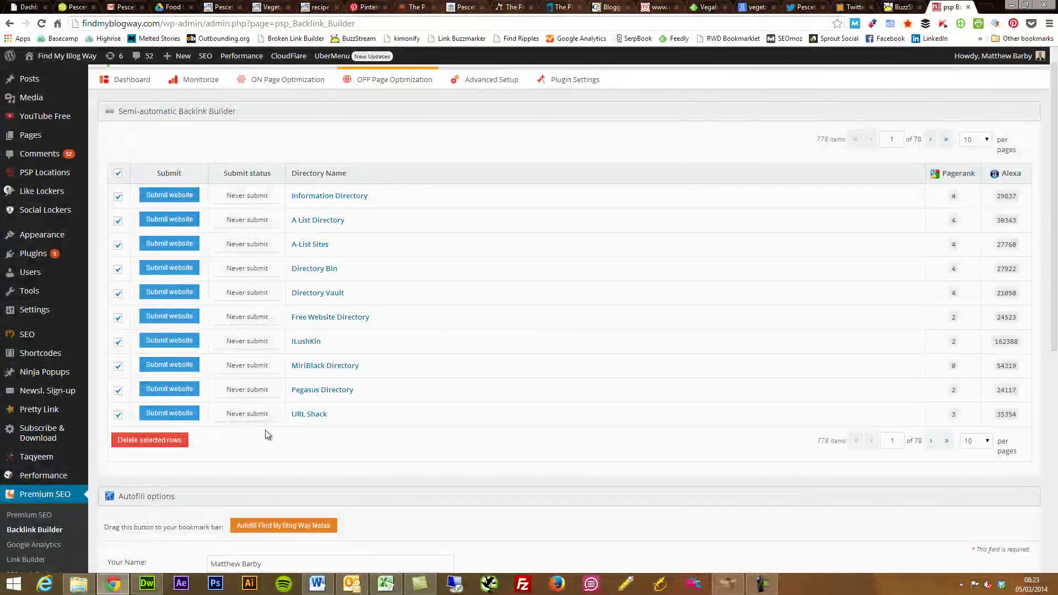
scroll(266, 433, "down", 2)
scroll(266, 434, "down", 5)
scroll(462, 321, "up", 5)
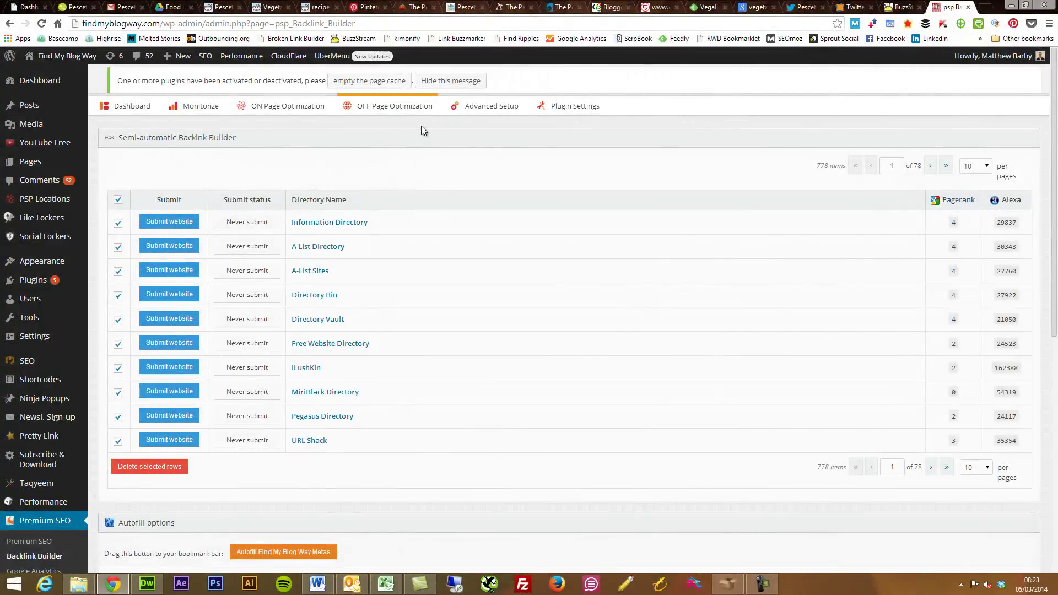
Open Social Stats and browse Facebook, Twitter, Google +1 and LinkedIn counts for 90 posts.
mouse_move(422, 113)
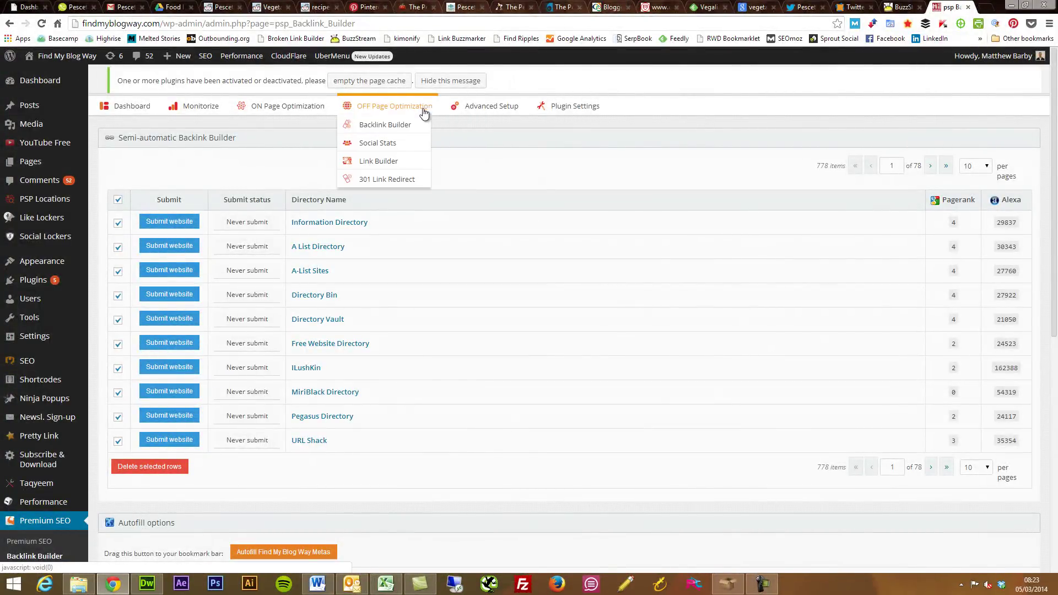
mouse_move(402, 144)
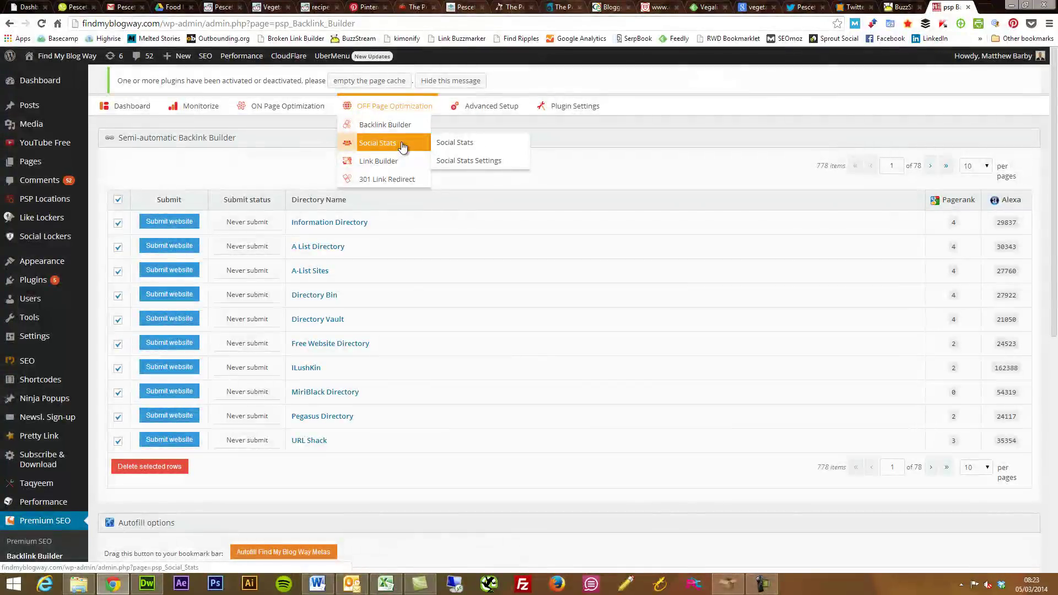
left_click(403, 145)
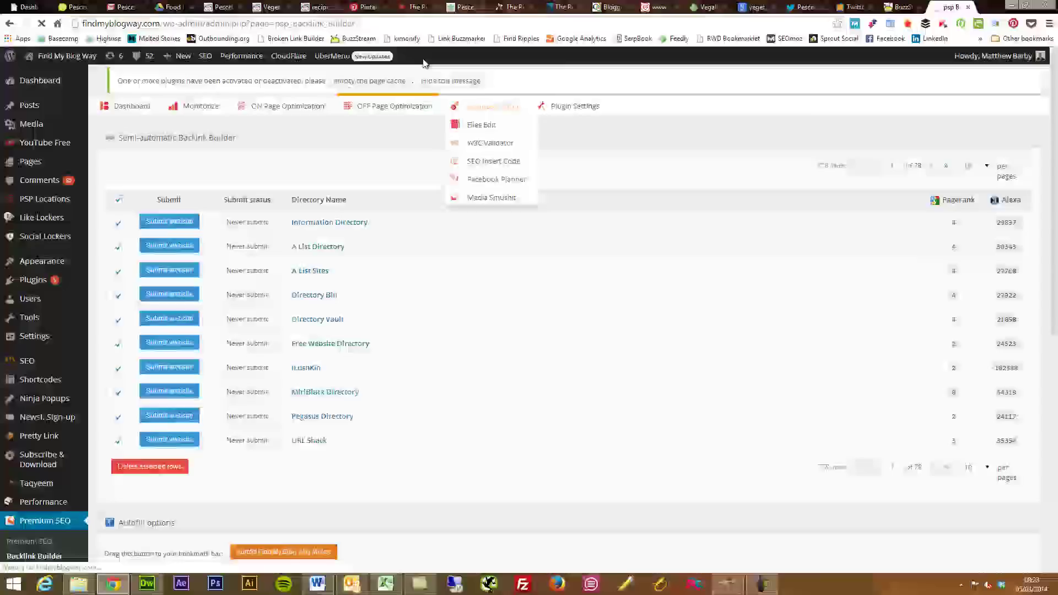
mouse_move(385, 108)
mouse_move(375, 144)
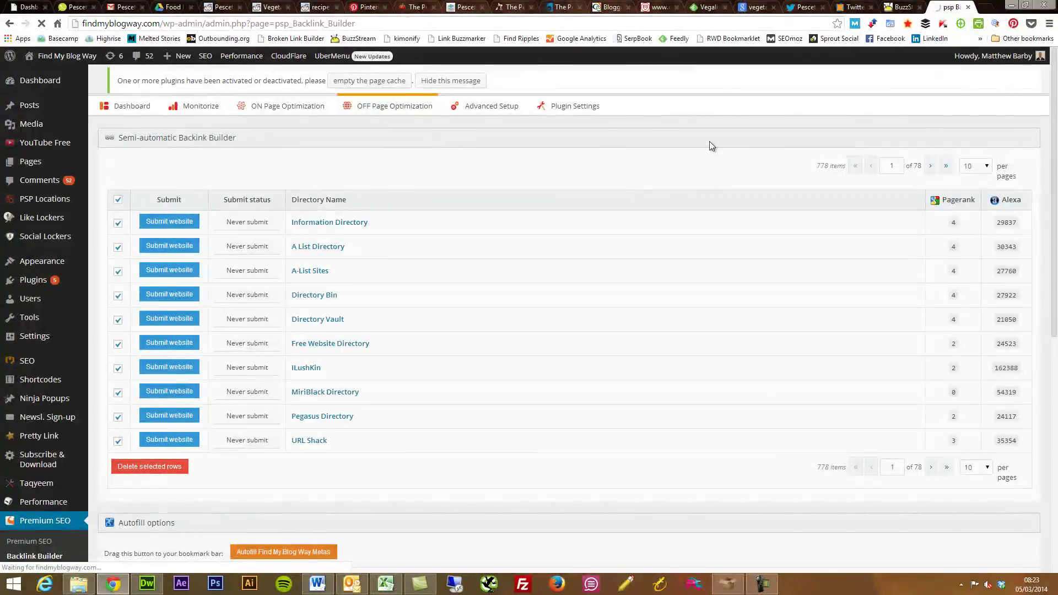
mouse_move(418, 109)
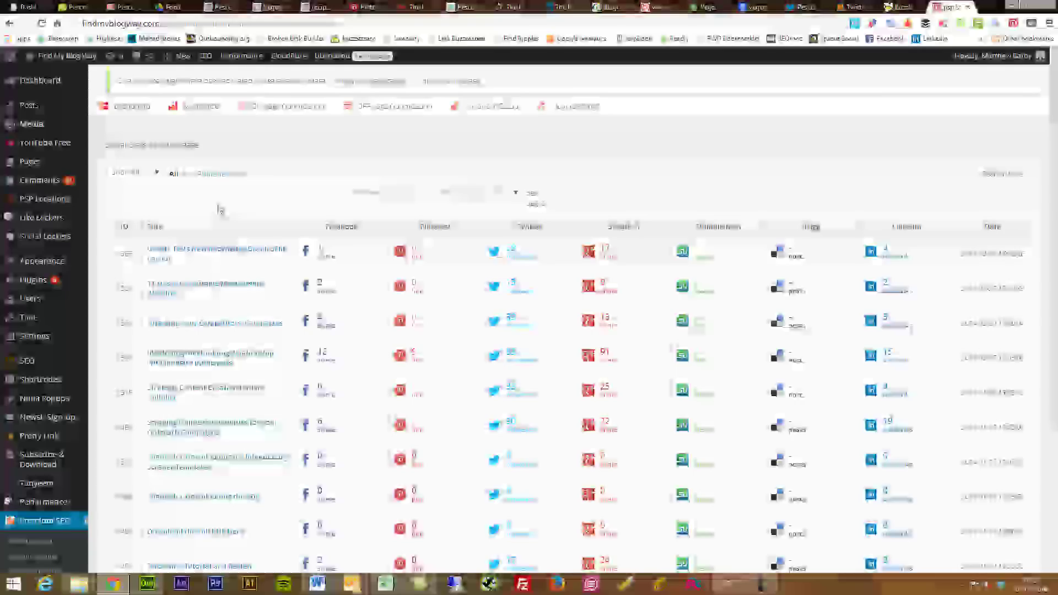
scroll(274, 183, "down", 3)
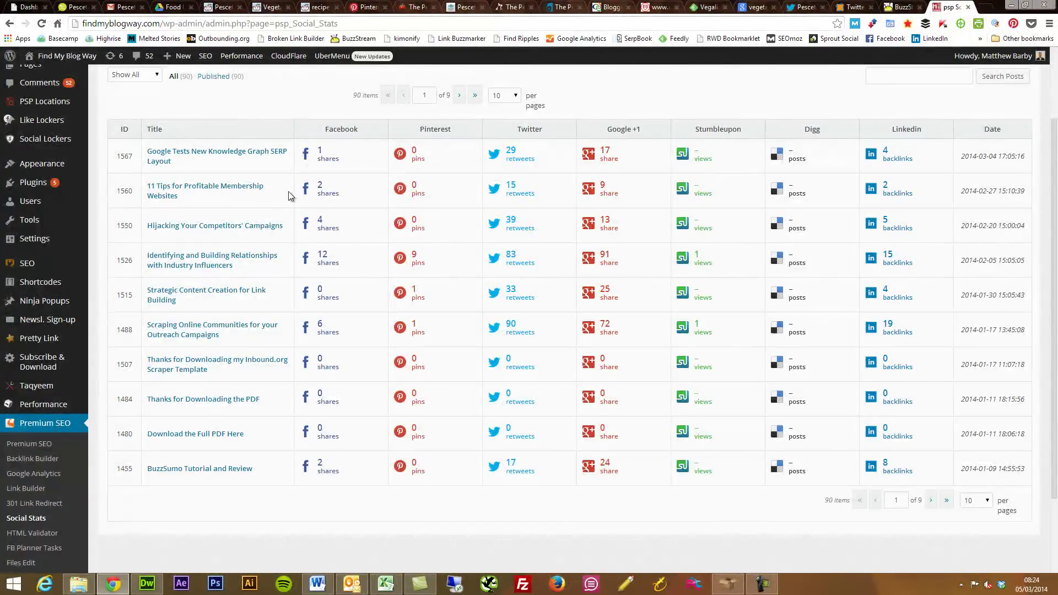
scroll(296, 107, "up", 2)
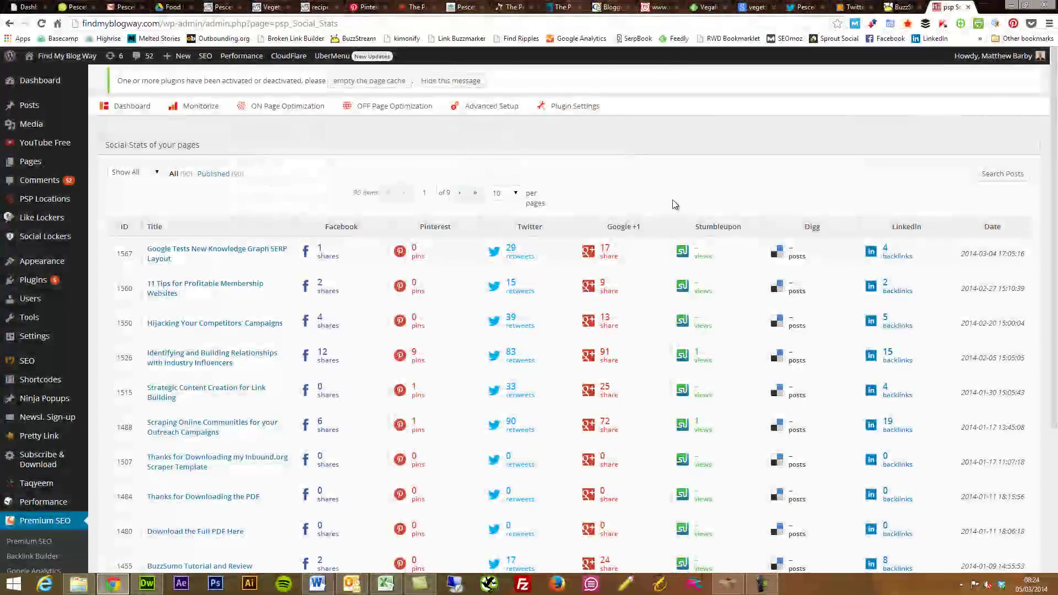
scroll(673, 206, "down", 4)
scroll(673, 206, "up", 4)
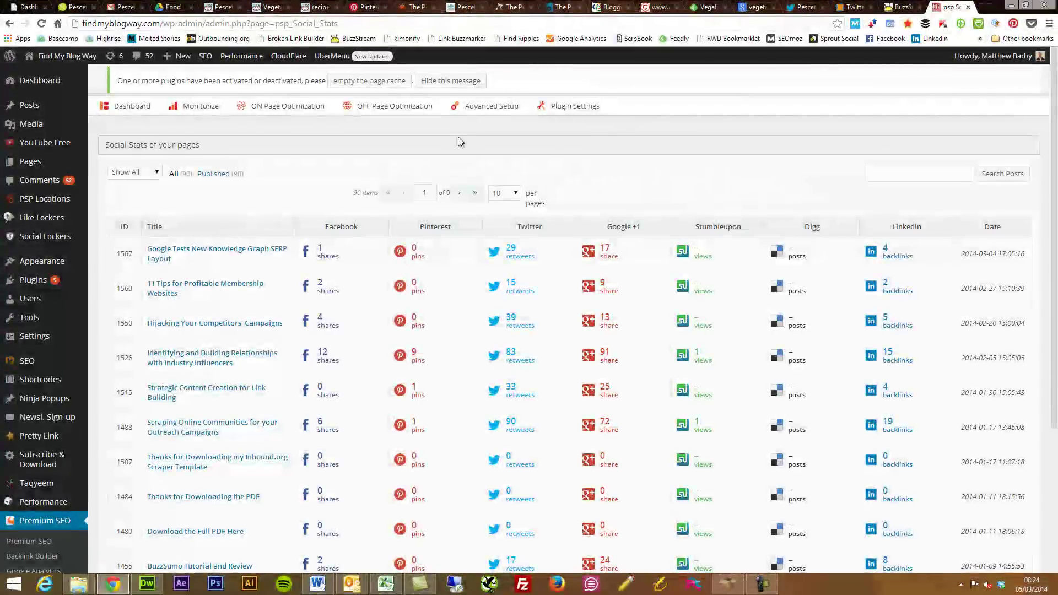
Open the SEO Link Builder, start a new link, then dismiss it, leaving 0 links.
mouse_move(415, 106)
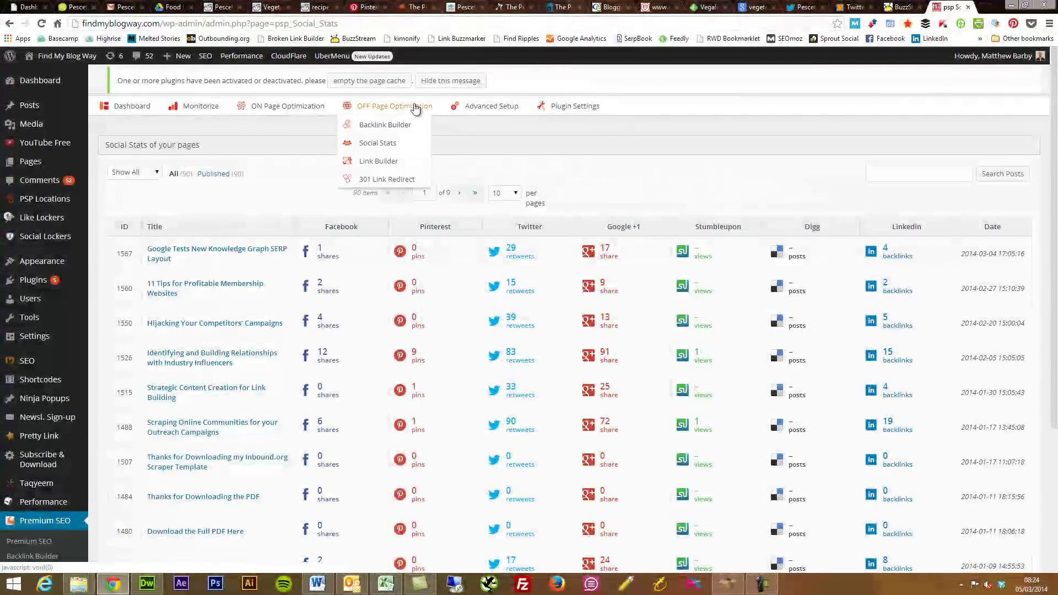
left_click(408, 161)
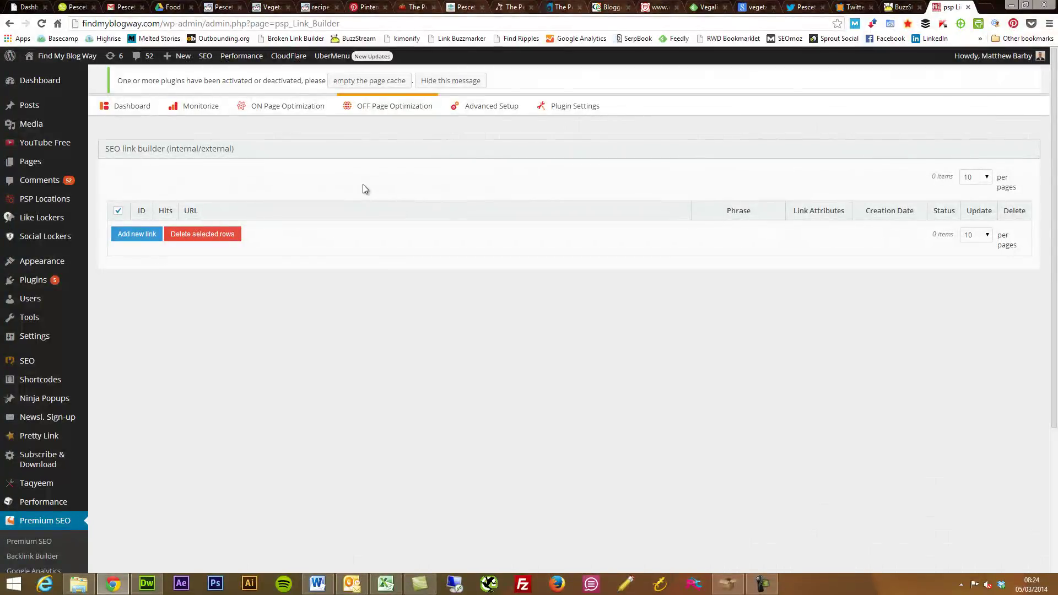
mouse_move(375, 99)
left_click(157, 234)
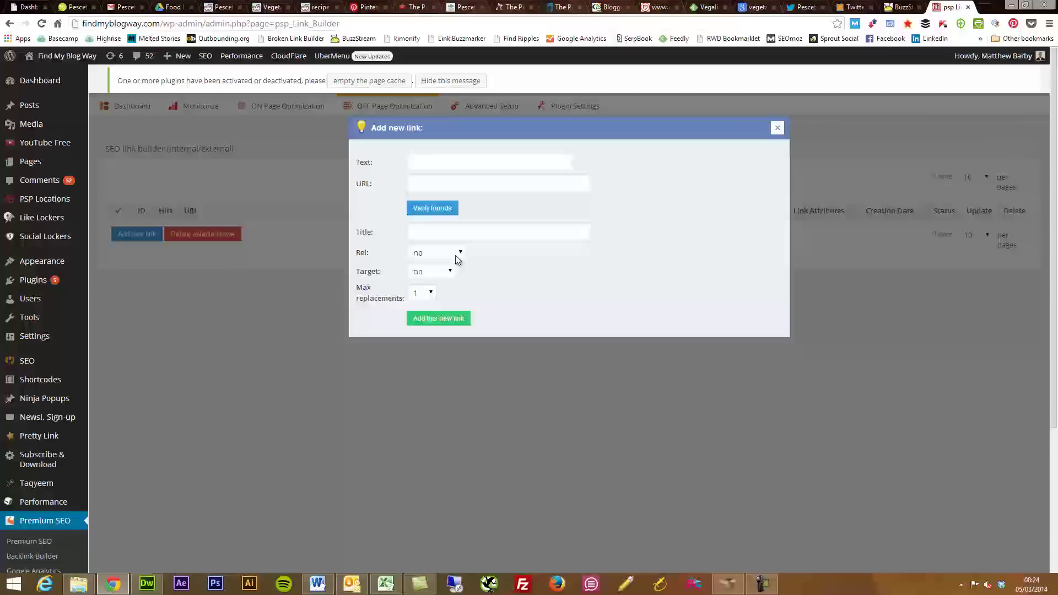
left_click(781, 133)
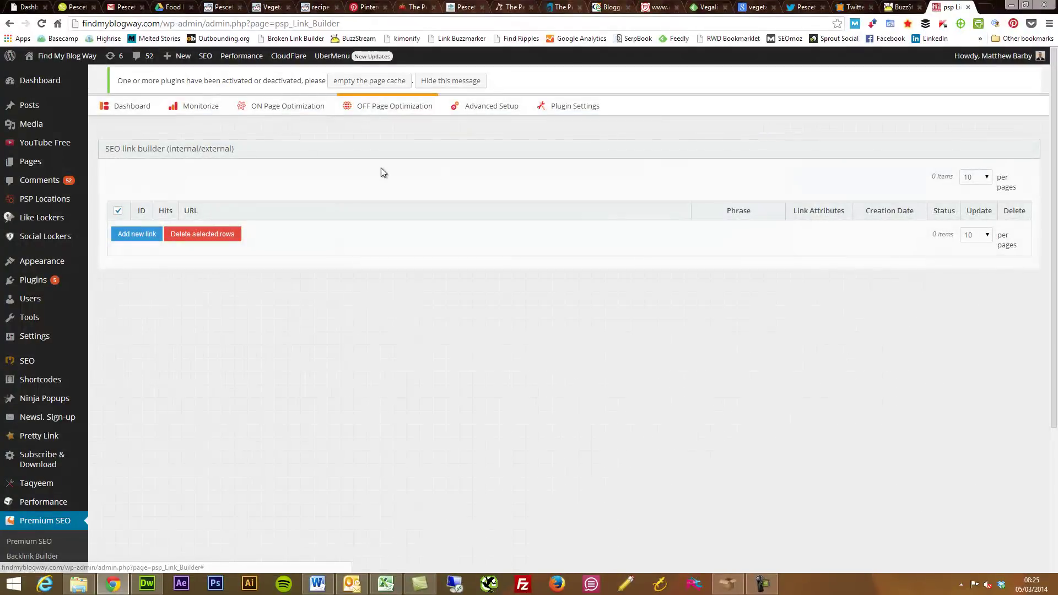
mouse_move(371, 117)
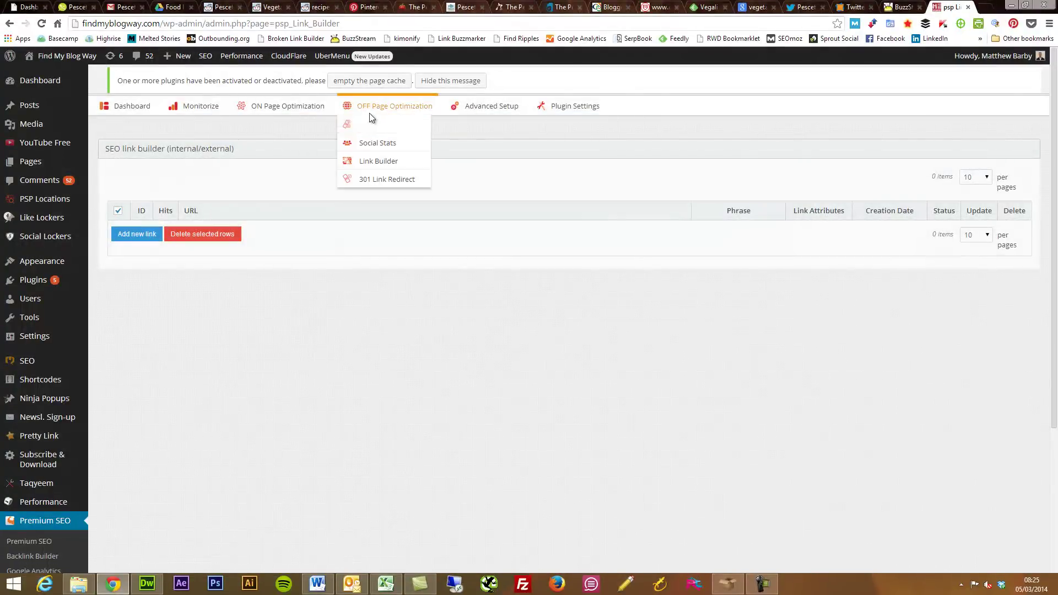
Open 301 Link Redirect, start a redirect, click into its URL fields, then cancel it.
left_click(405, 185)
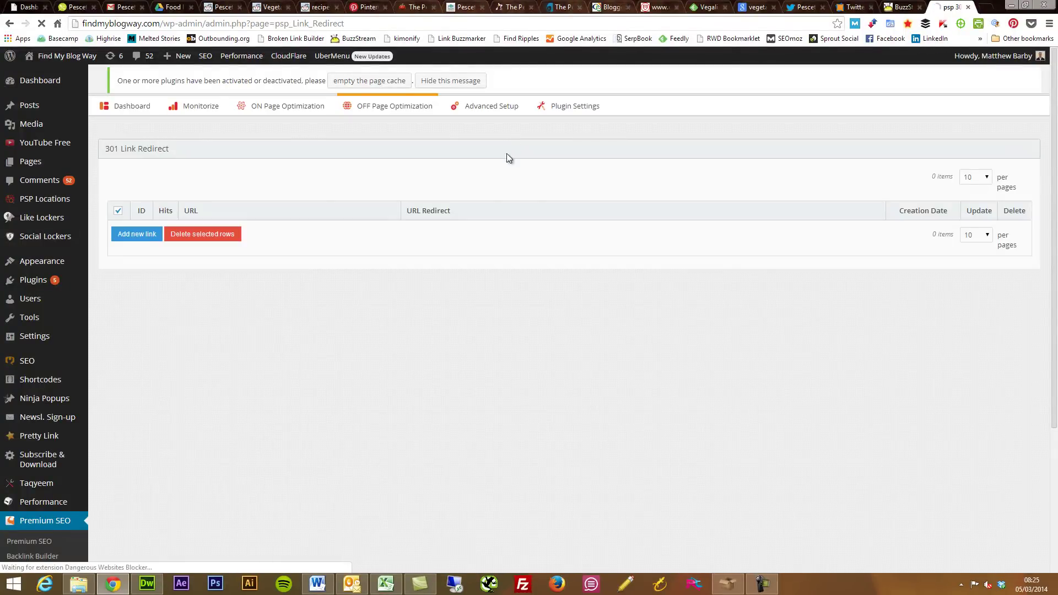
left_click(137, 235)
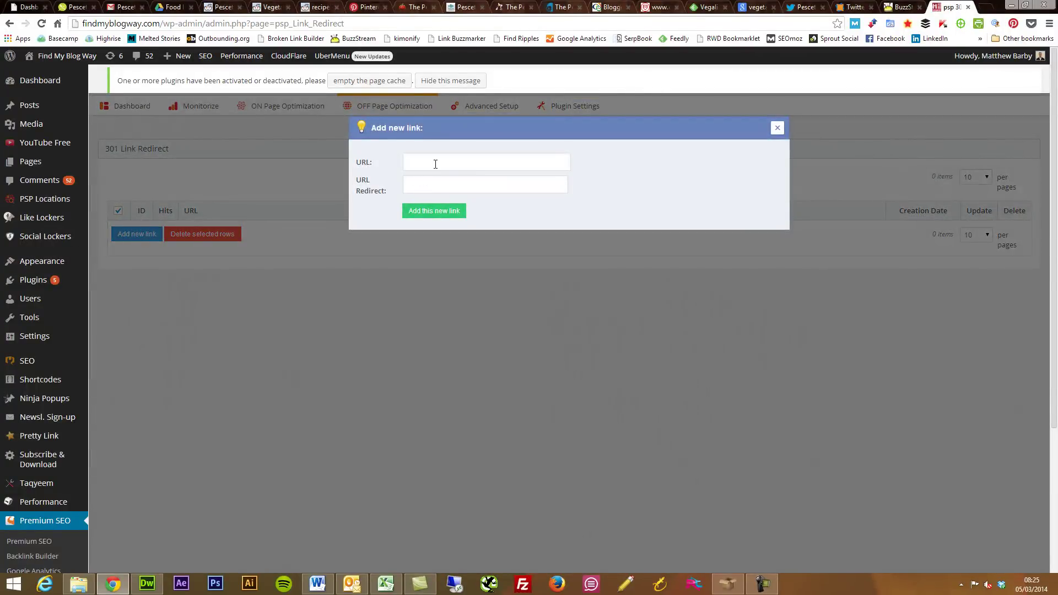
left_click(435, 164)
left_click(455, 183)
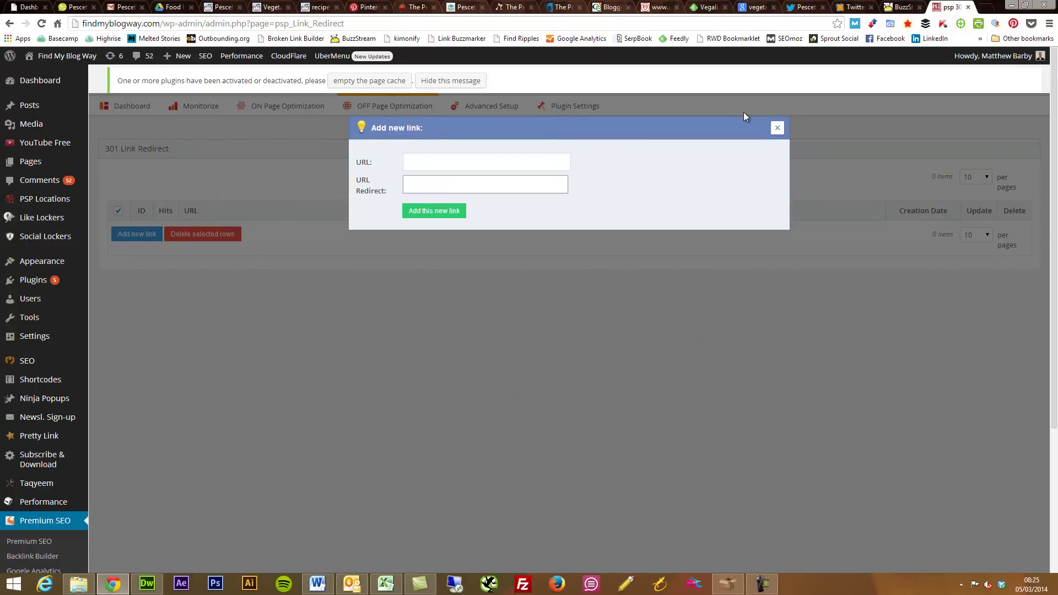
left_click(777, 128)
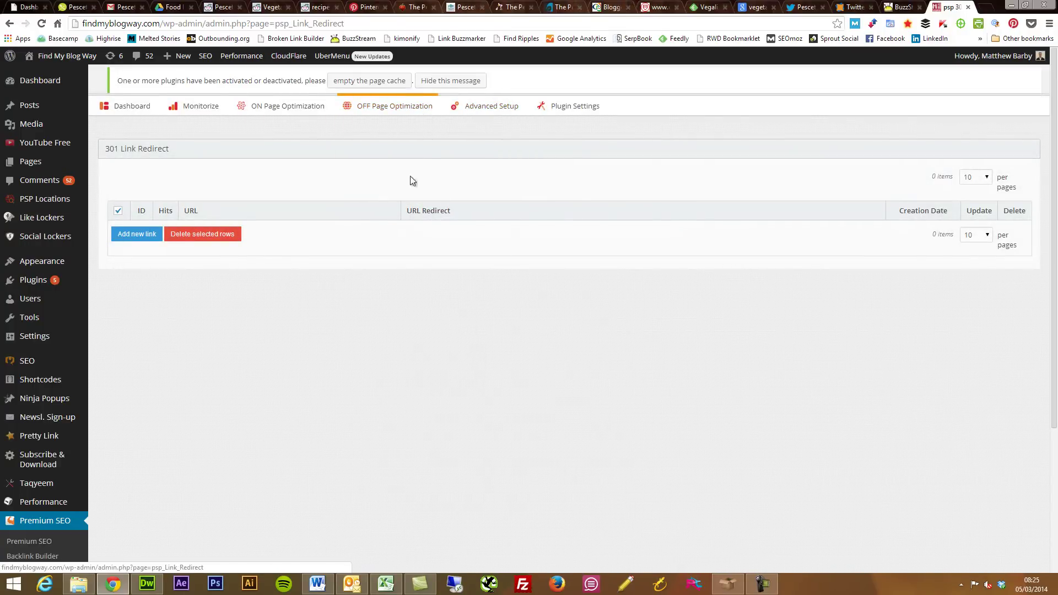
Open the robots.txt and .htaccess Files Edit page, then the W3C Validator page.
mouse_move(473, 109)
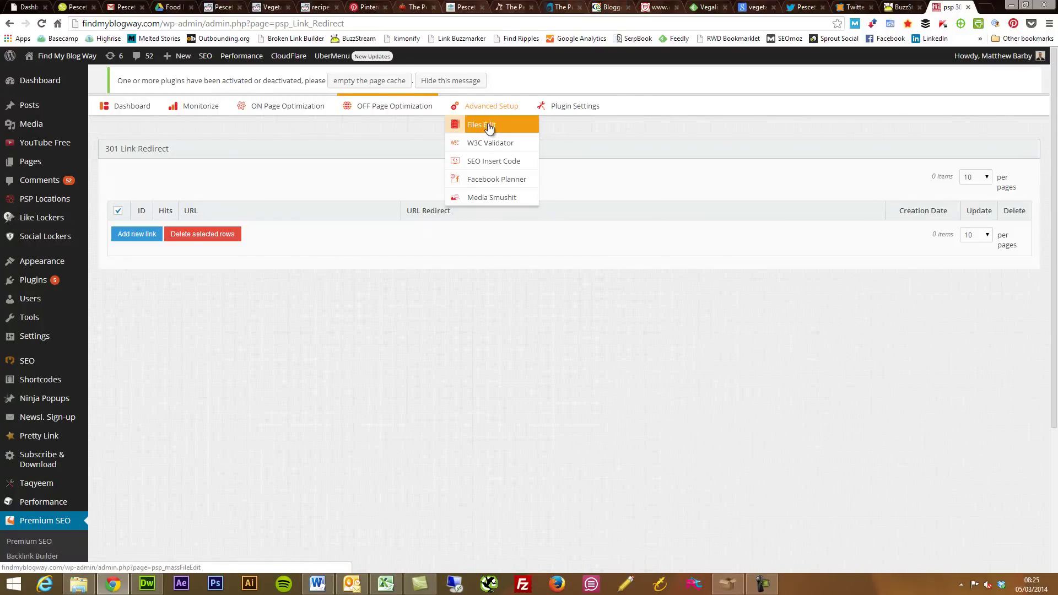
left_click(489, 125)
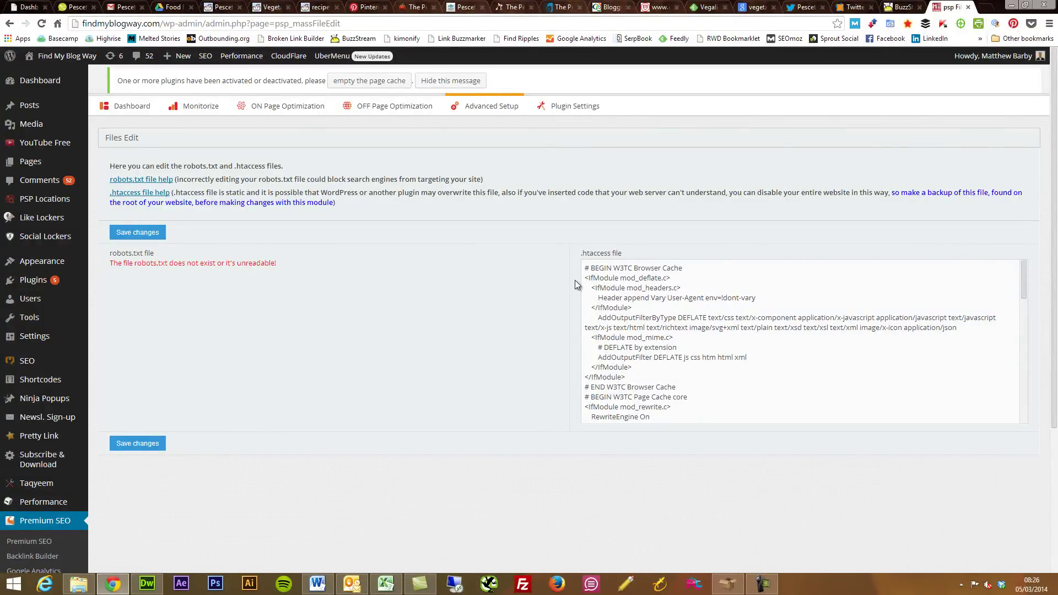
mouse_move(484, 106)
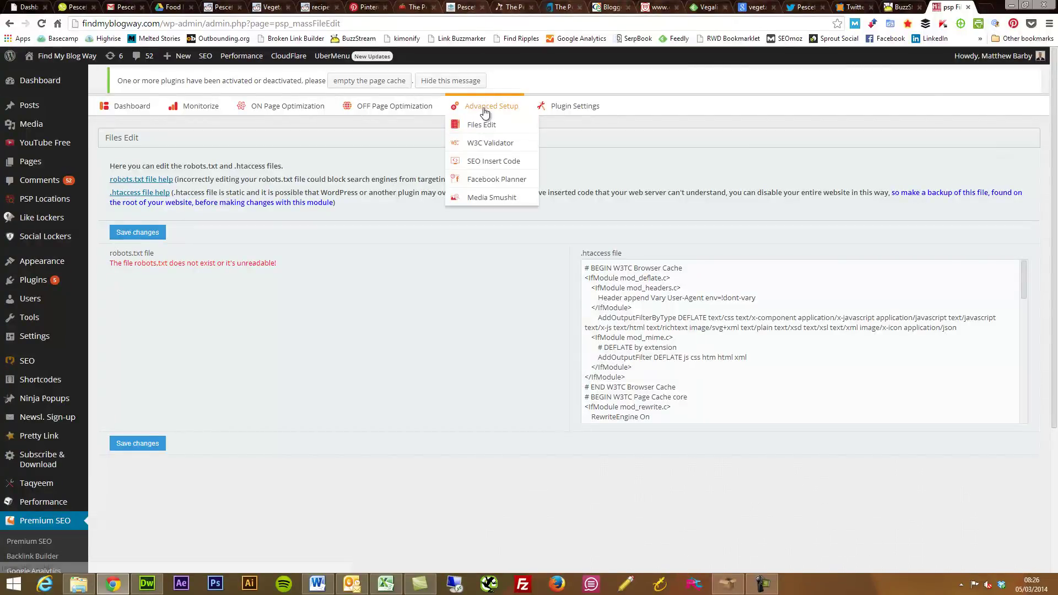
left_click(487, 143)
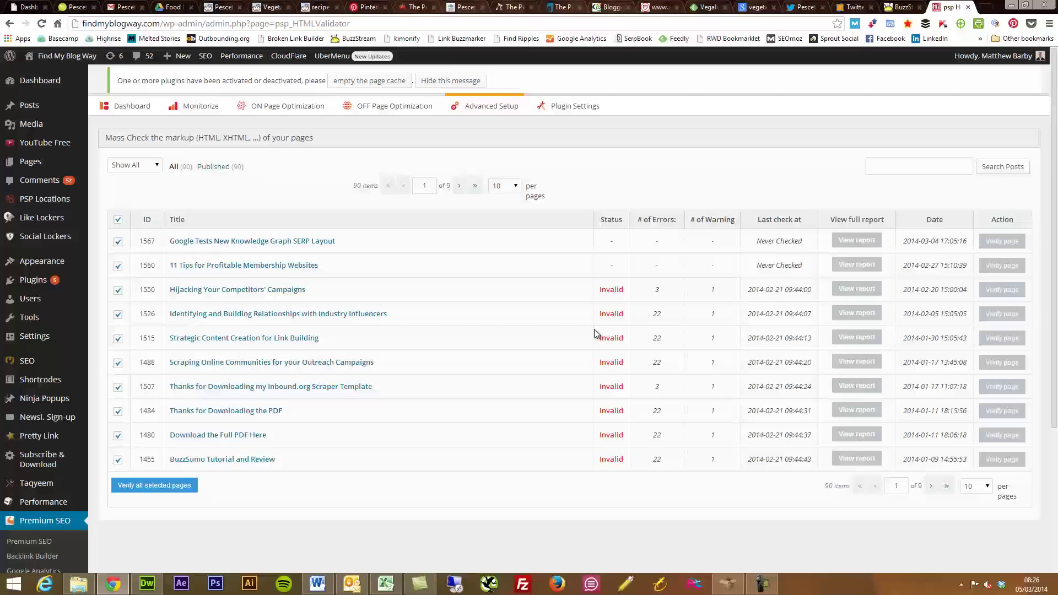
Review the validator's 90 posts, e.g. post 1550 Invalid with 3 errors and 1 warning.
mouse_move(503, 110)
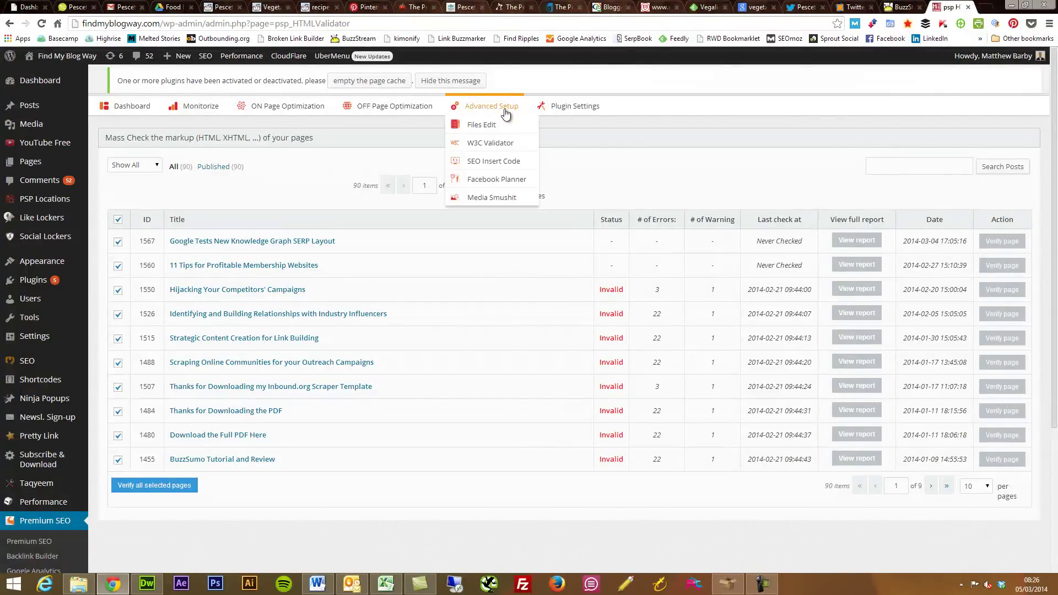
Open the Facebook Planner and review its Pages and Groups filtering options.
left_click(507, 179)
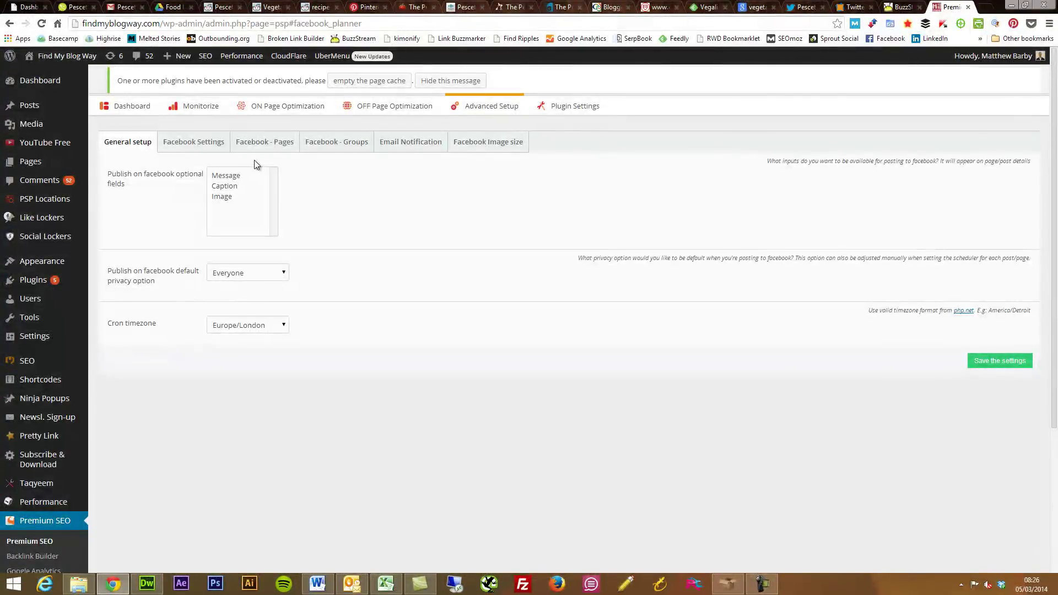
left_click(271, 143)
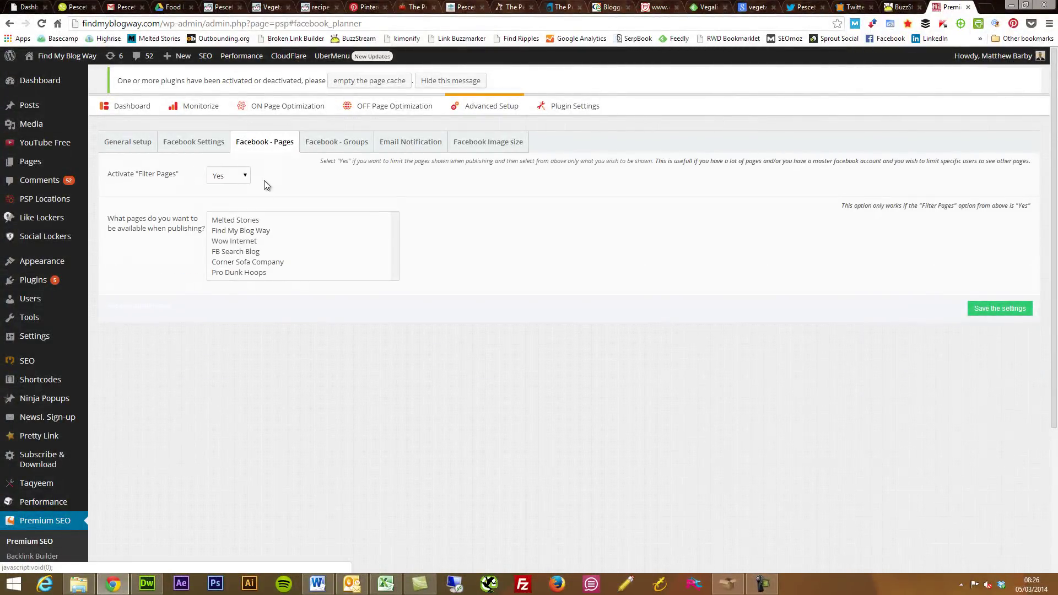
left_click(144, 152)
left_click(355, 152)
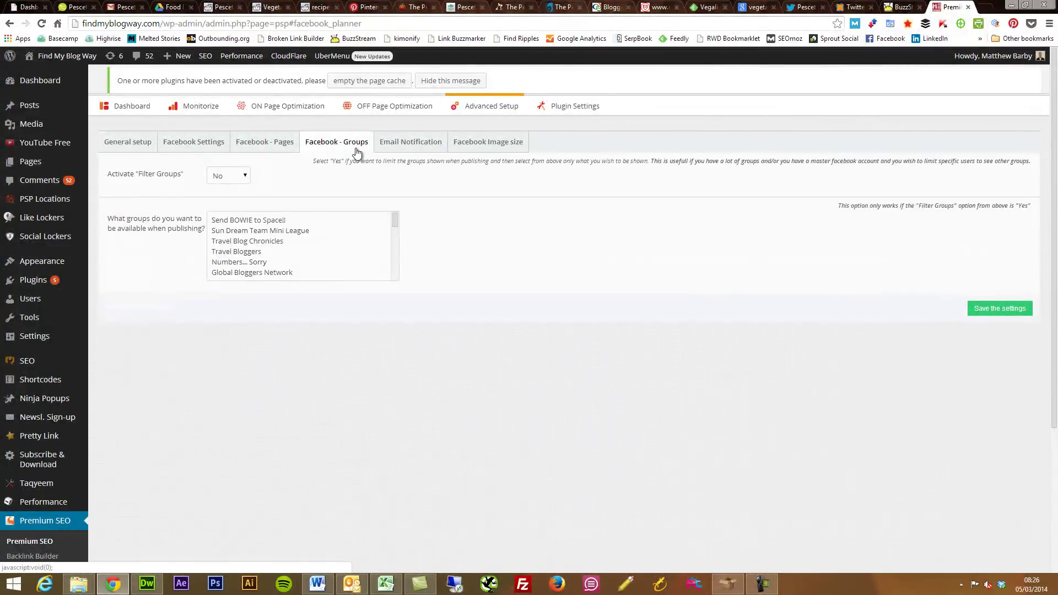
left_click(141, 145)
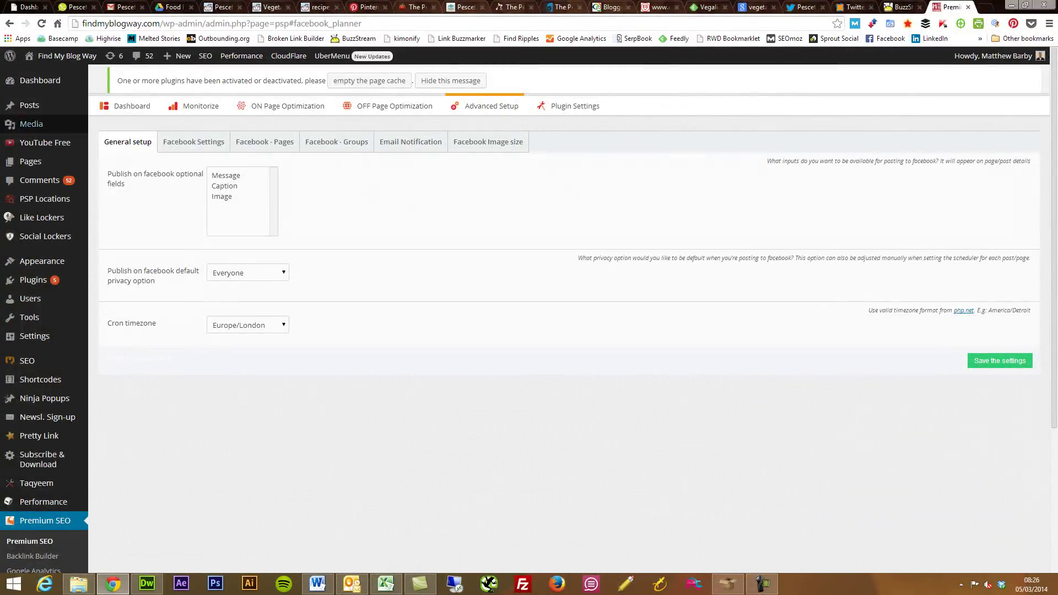
Review the Facebook app settings and the custom 450x320 cropped image size.
mouse_move(27, 108)
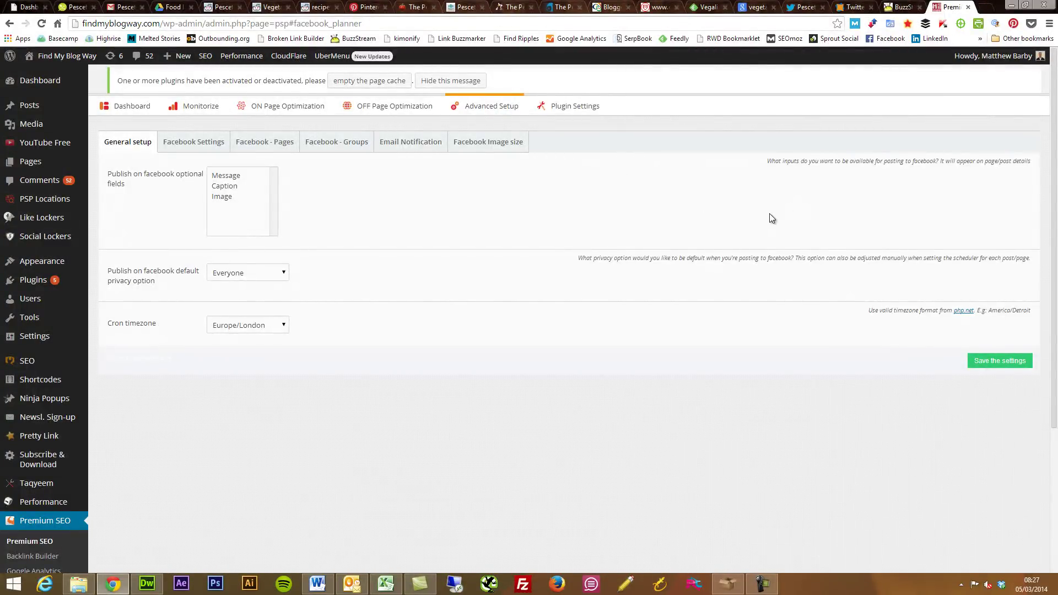
left_click(212, 142)
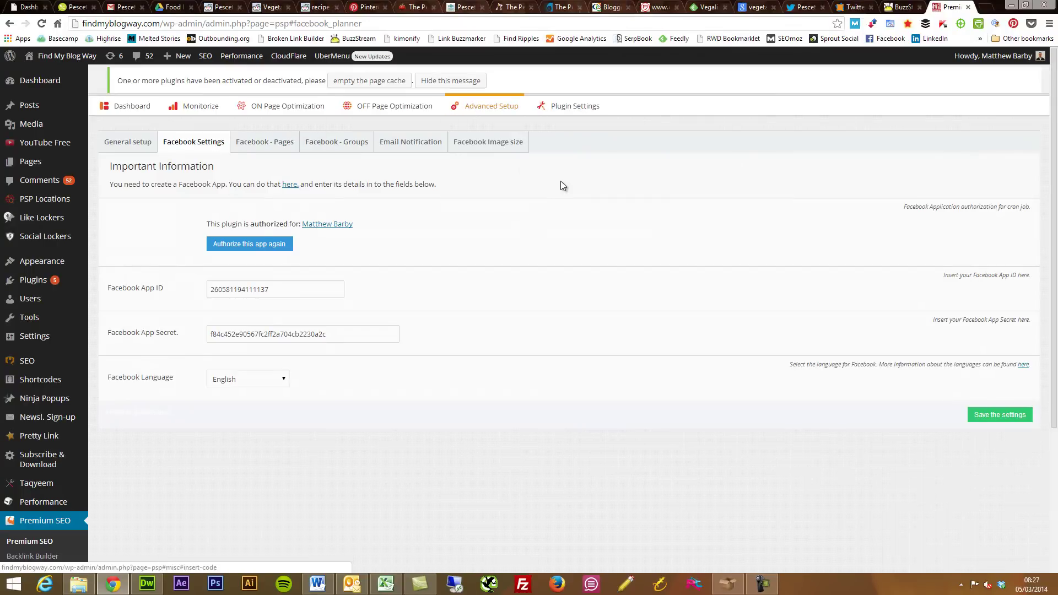
left_click(497, 146)
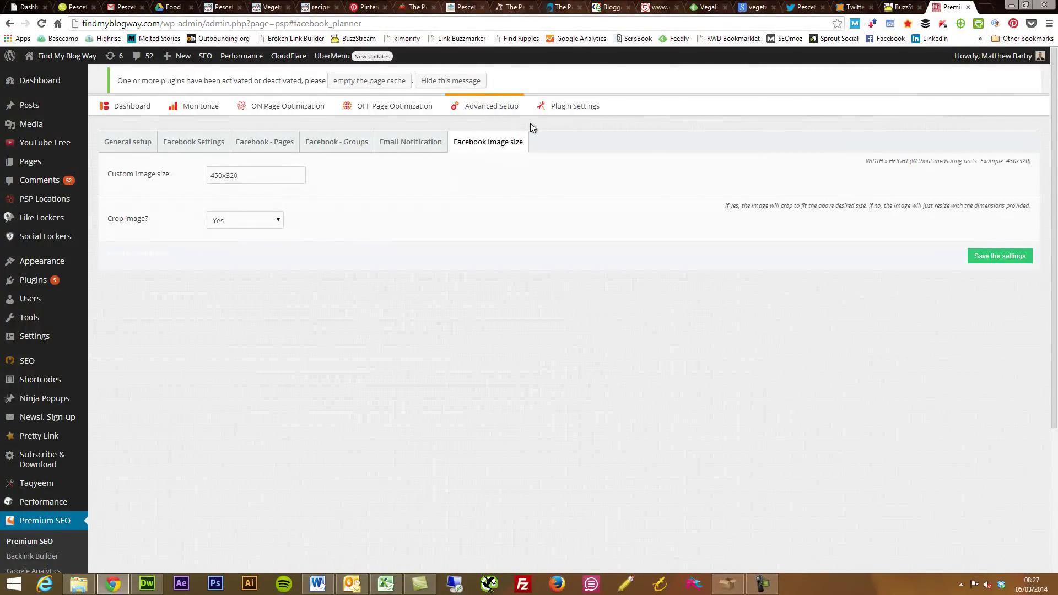
mouse_move(507, 114)
mouse_move(494, 210)
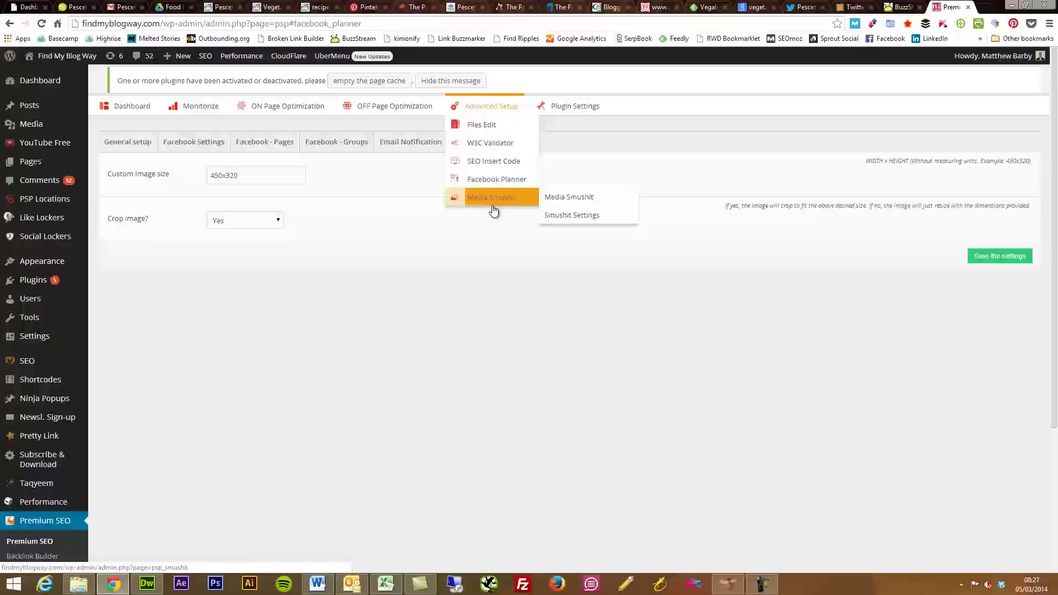
mouse_move(498, 181)
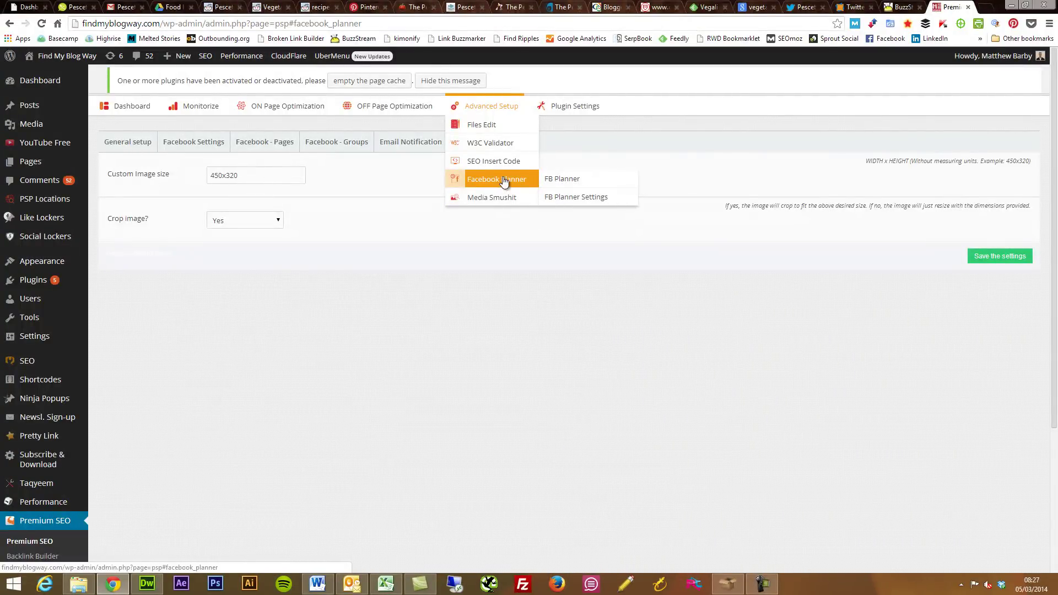
left_click(507, 197)
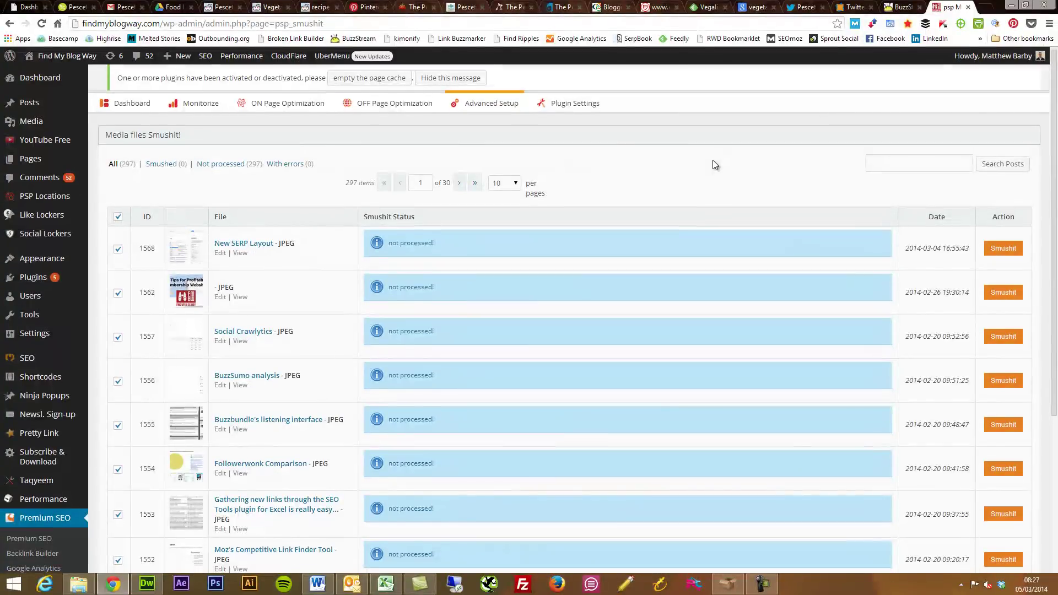
Scroll through the Media Smushit list of 297 unprocessed files and back up.
scroll(712, 165, "down", 2)
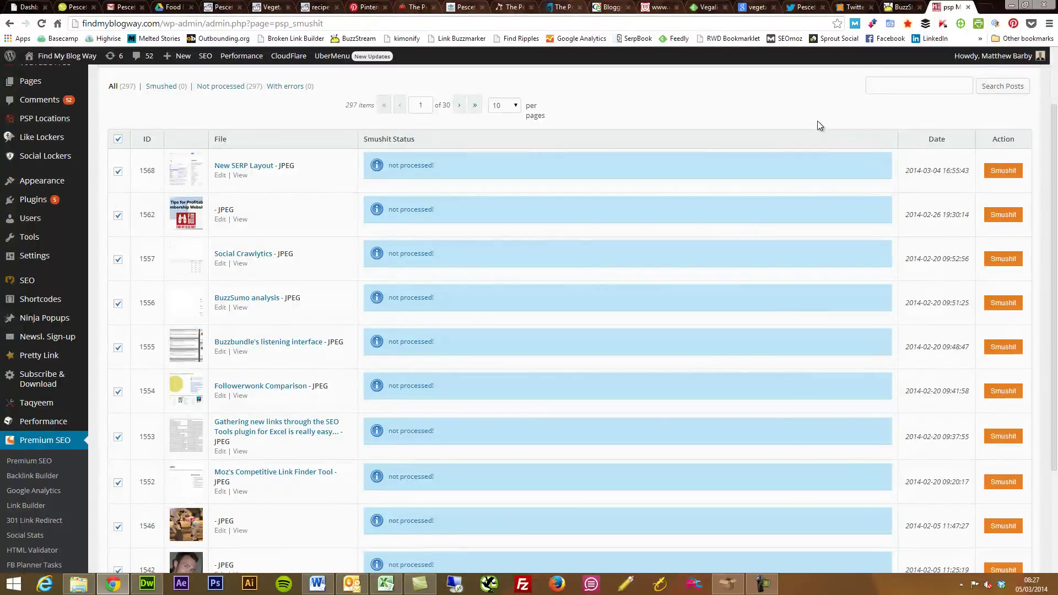
scroll(817, 121, "up", 2)
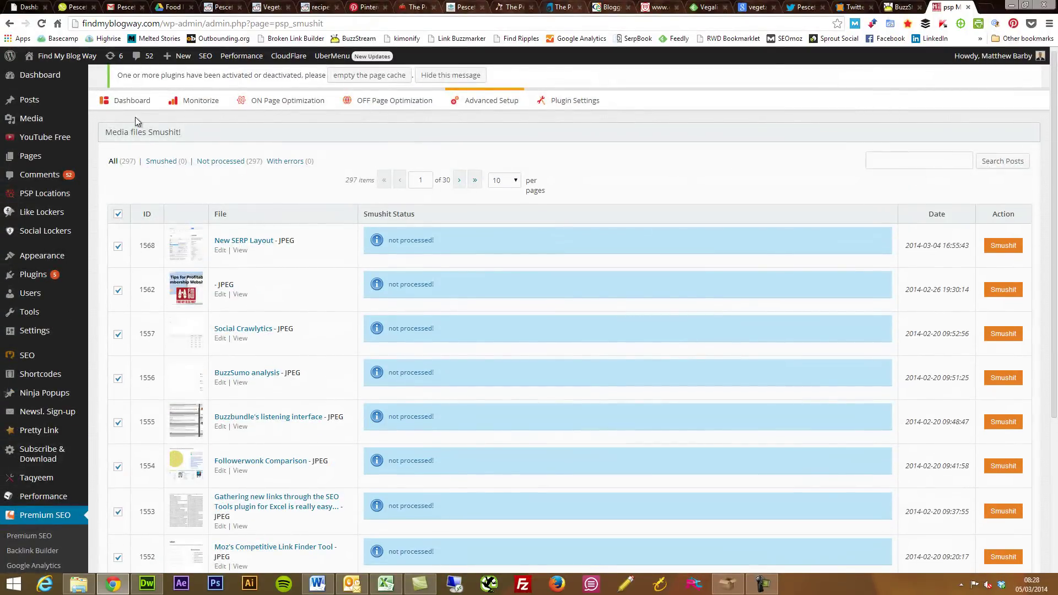
Go back to the plugin Dashboard showing module tiles, 289 Google+ shares, 12 retweets and Audience Overview.
left_click(142, 101)
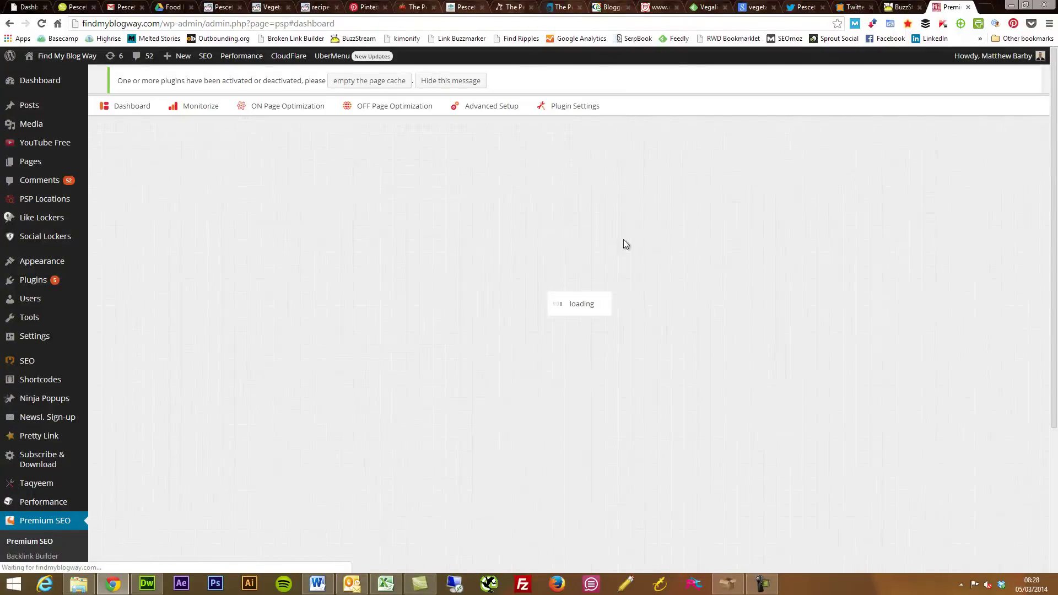
mouse_move(303, 101)
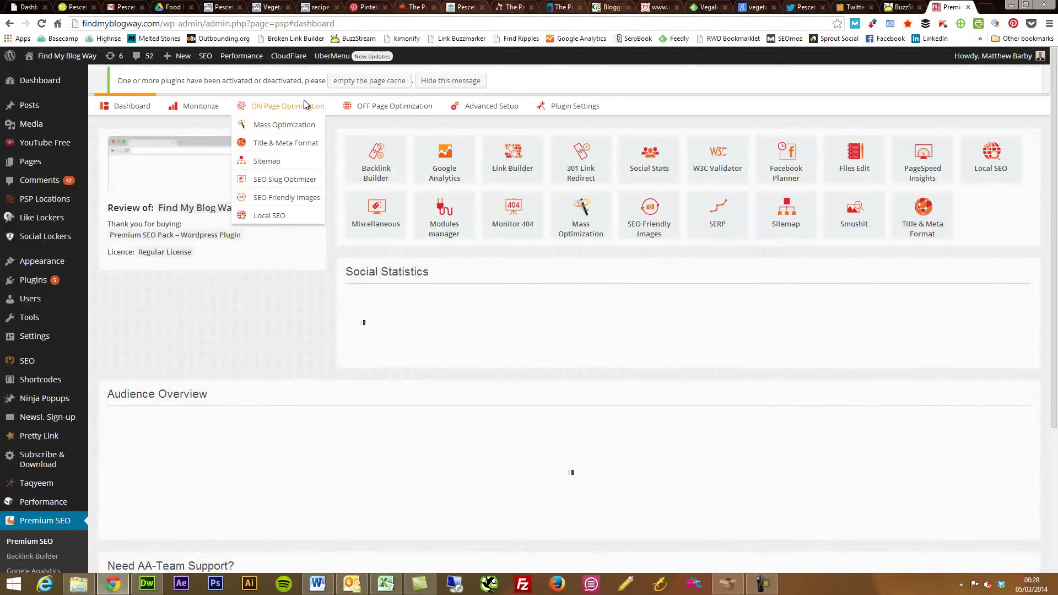
mouse_move(354, 108)
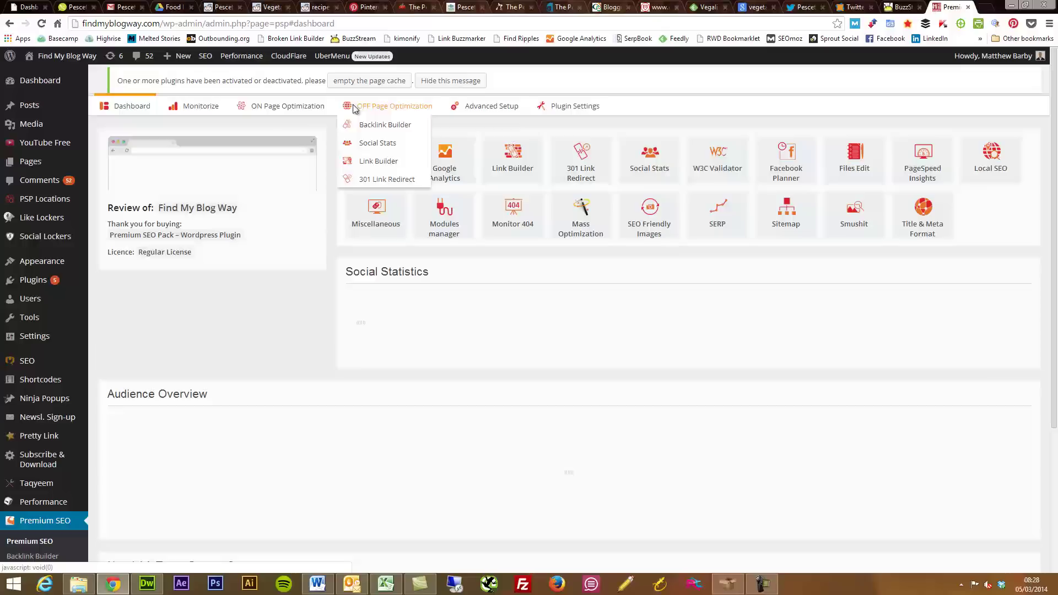
mouse_move(243, 106)
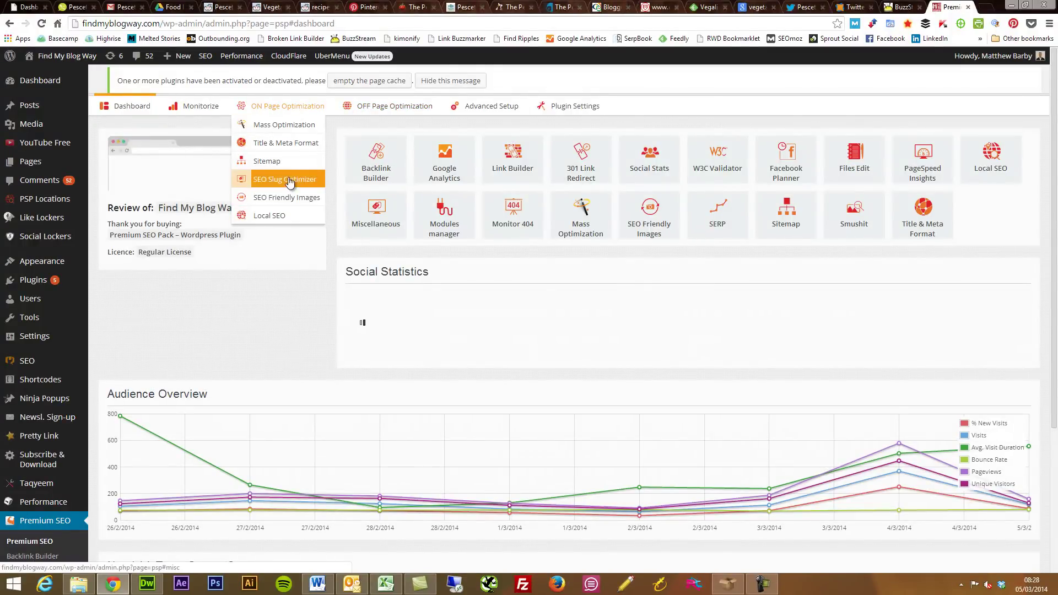
mouse_move(195, 106)
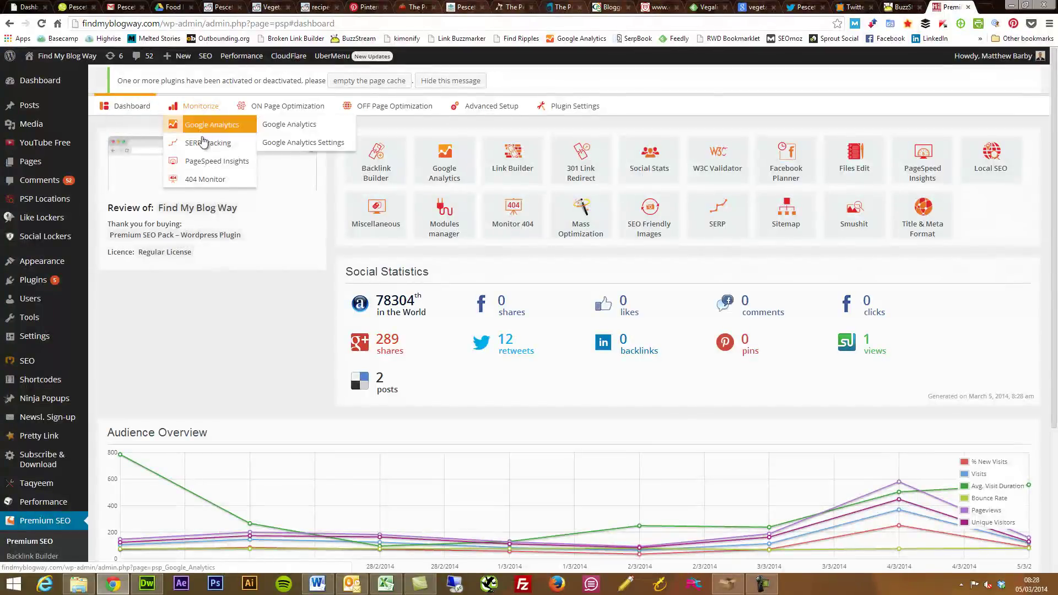
mouse_move(231, 164)
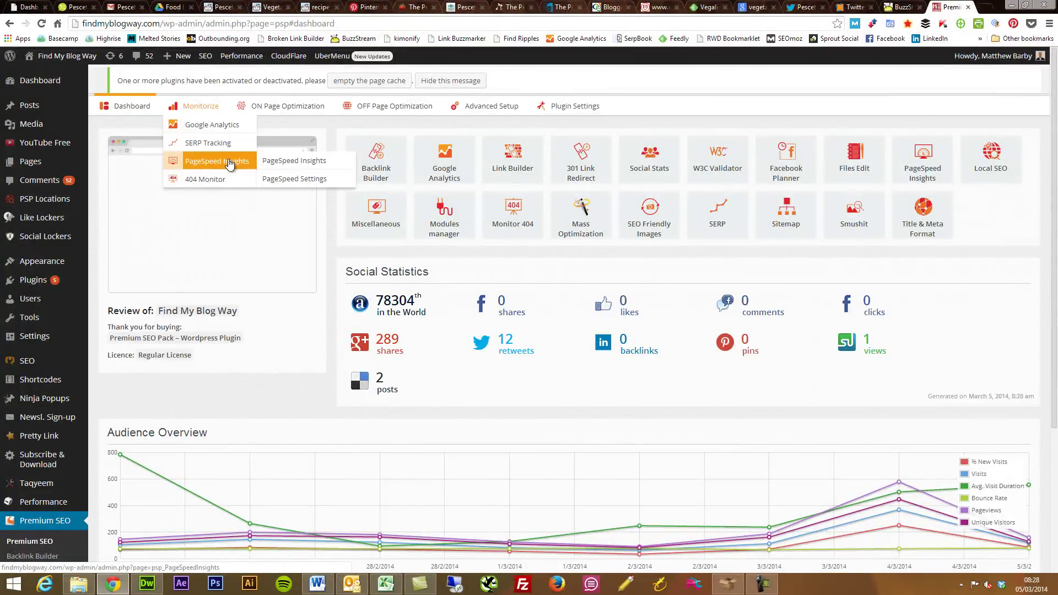
mouse_move(504, 182)
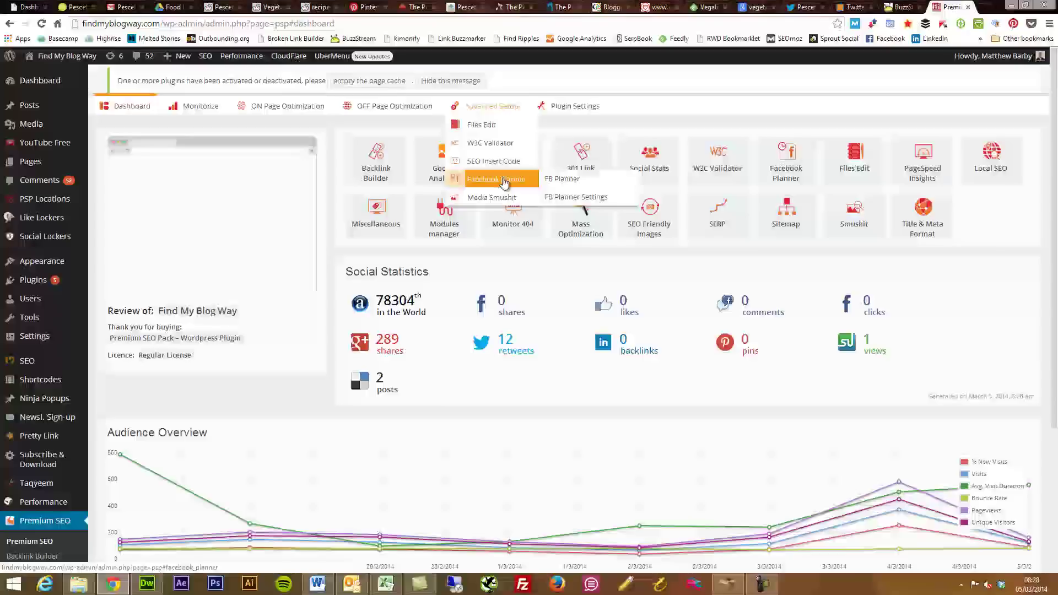
mouse_move(513, 203)
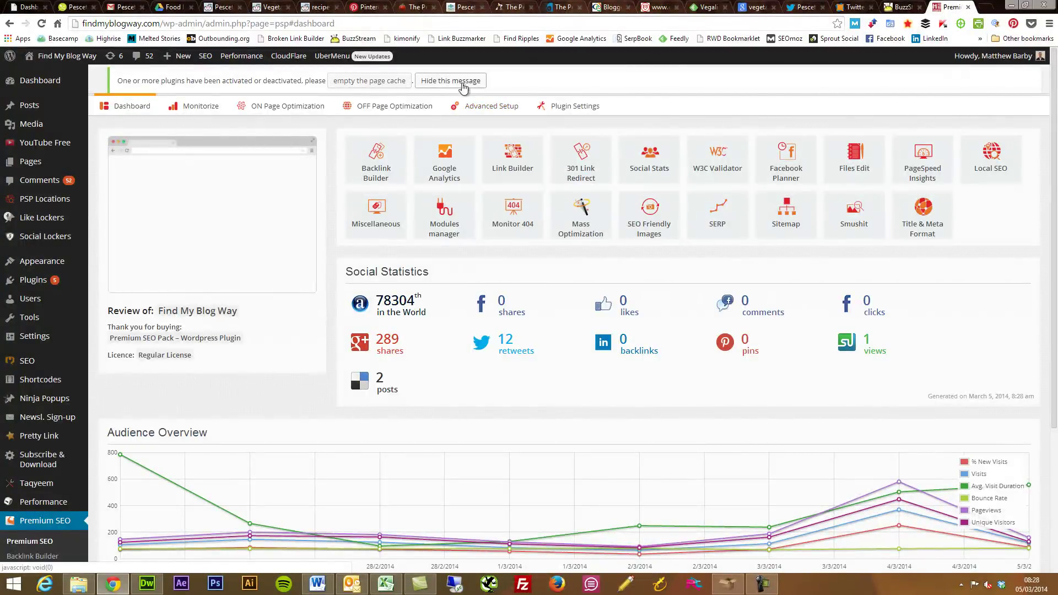
mouse_move(415, 113)
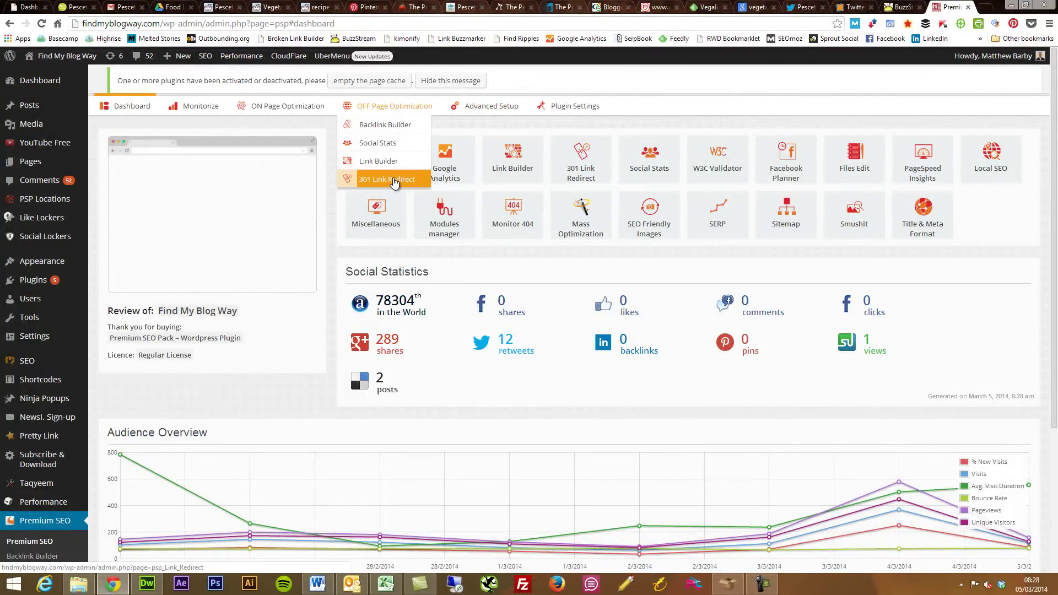